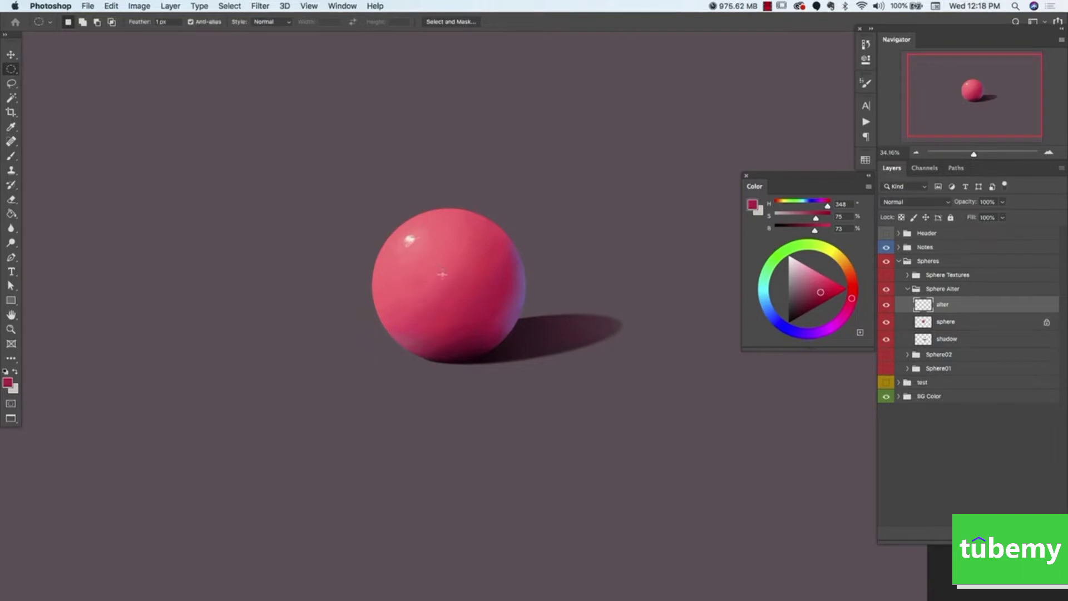
Paint a flat pink circle on the alter layer inside a round selection at the sphere's centre, using pink sampled from the sphere.
drag(461, 256, 467, 254)
key(super+d)
key(b)
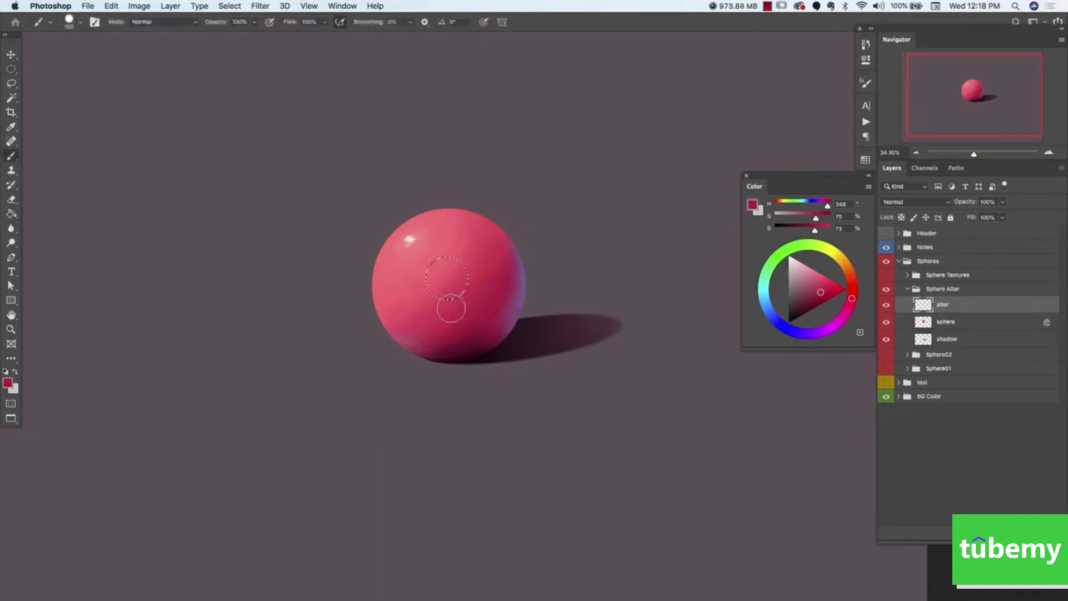
alt+click(466, 254)
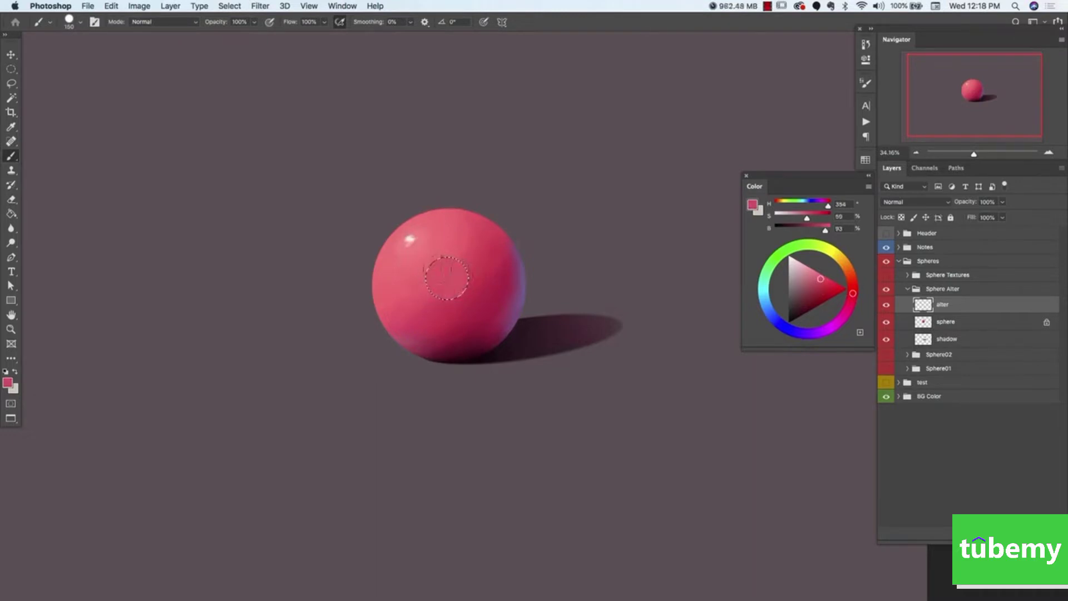
key(super+d)
key(v)
drag(502, 329, 500, 327)
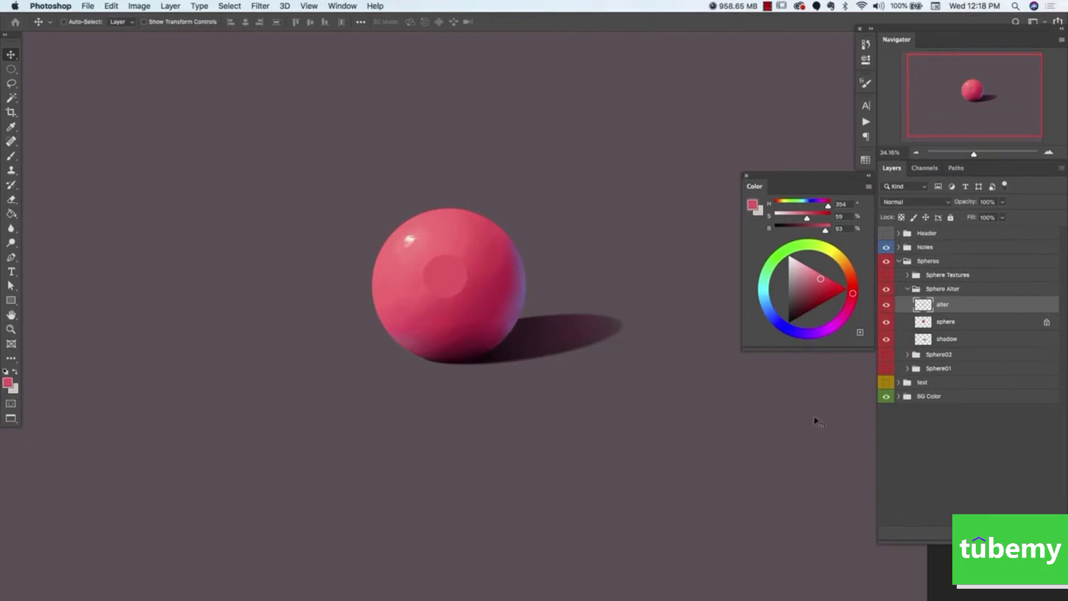
Lock the alter layer's transparent pixels and try shading the circle with a sampled darker pink, undoing the trial stroke.
click(901, 217)
key(b)
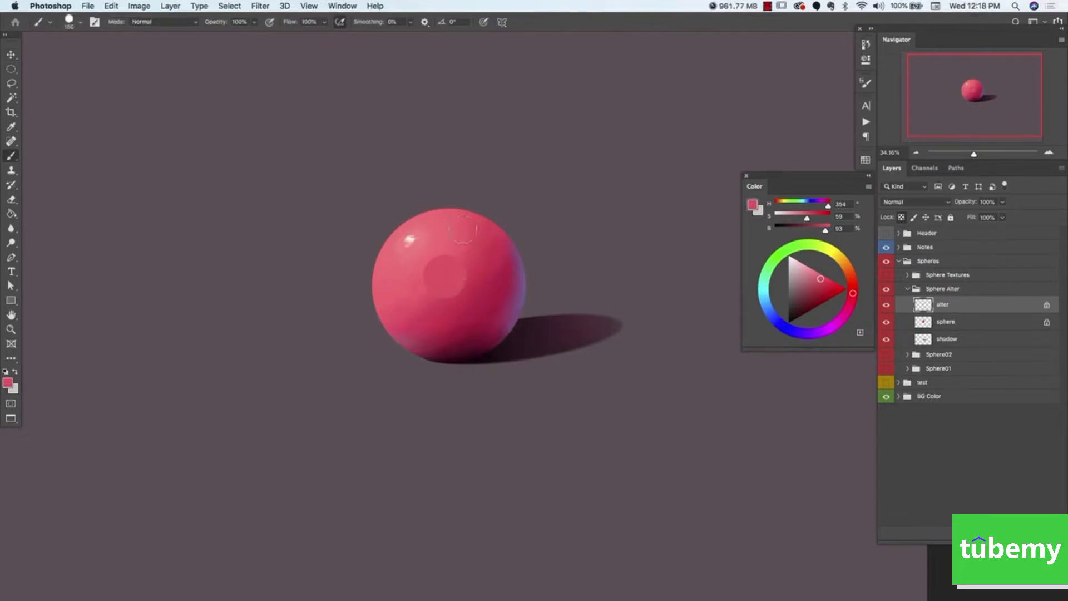
alt+click(451, 268)
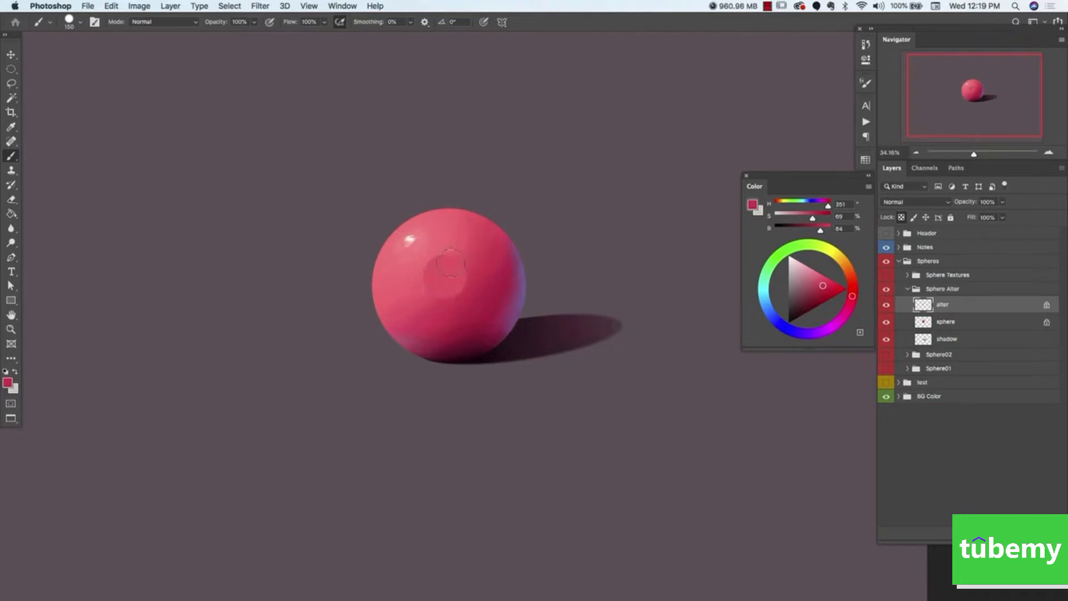
key(super+z)
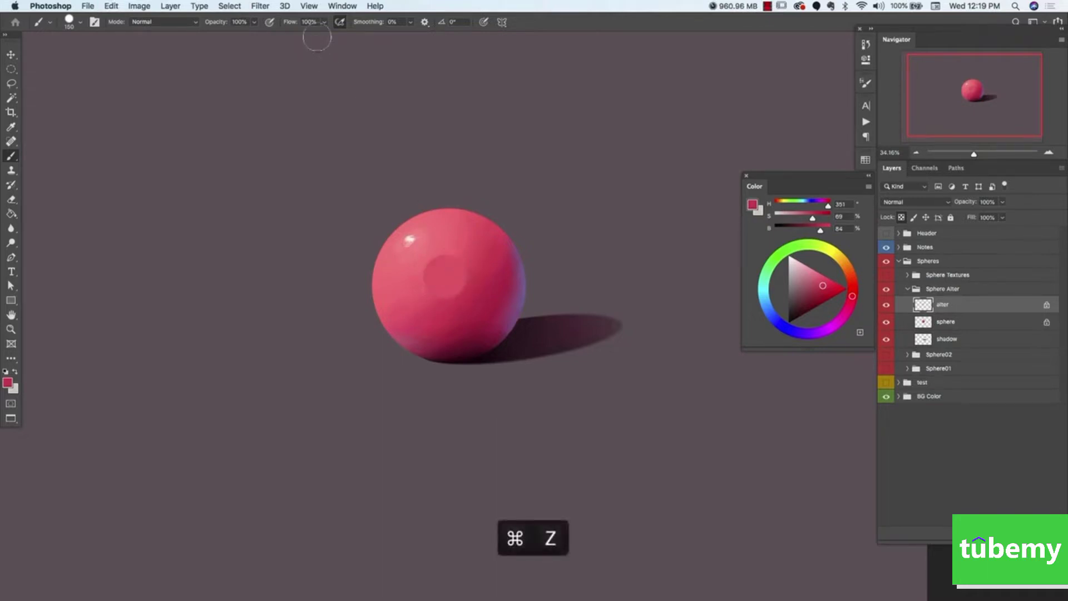
Set the brush flow to 34% and enlarge the brush to 200 px.
click(323, 22)
drag(303, 37, 288, 38)
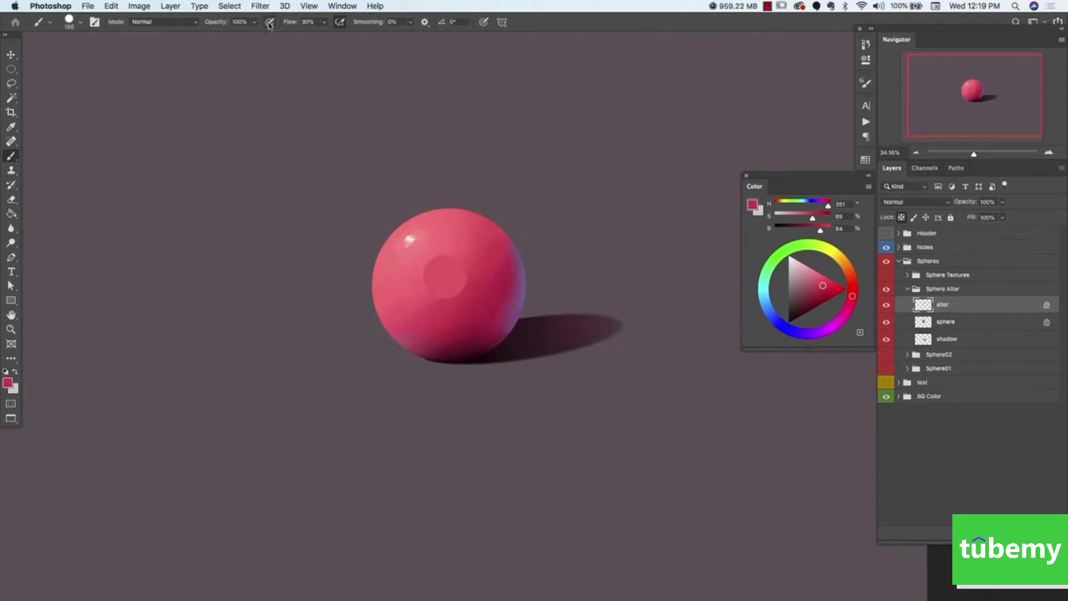
click(324, 23)
drag(325, 36, 327, 36)
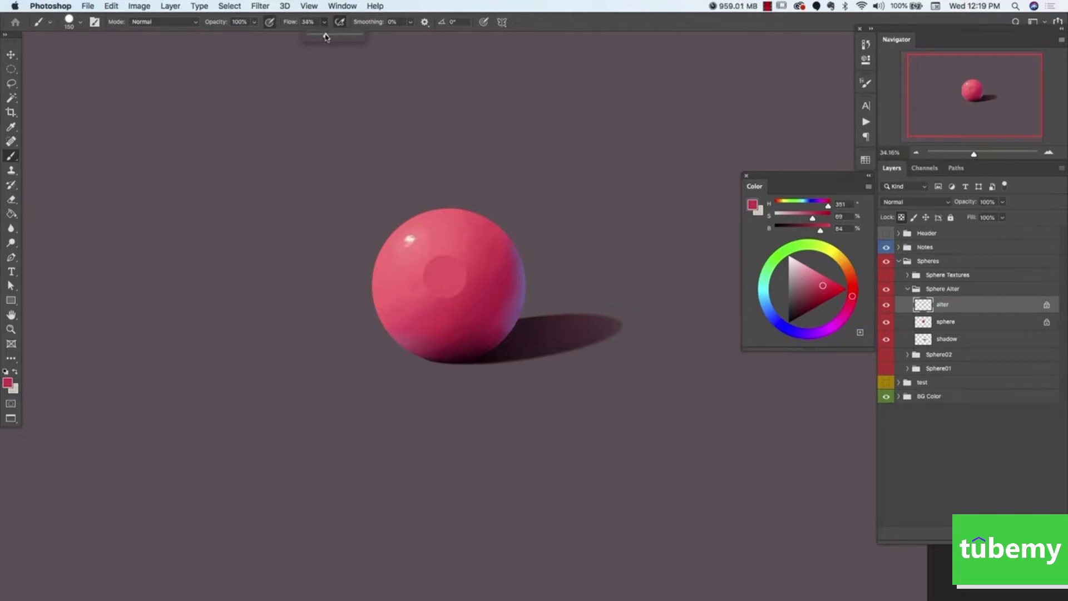
click(533, 23)
key(bracketright)
key(bracketright)
Shade the upper-left inside of the circle with darker pinks sampled from the sphere so it reads as a dent.
alt+click(451, 273)
alt+click(450, 254)
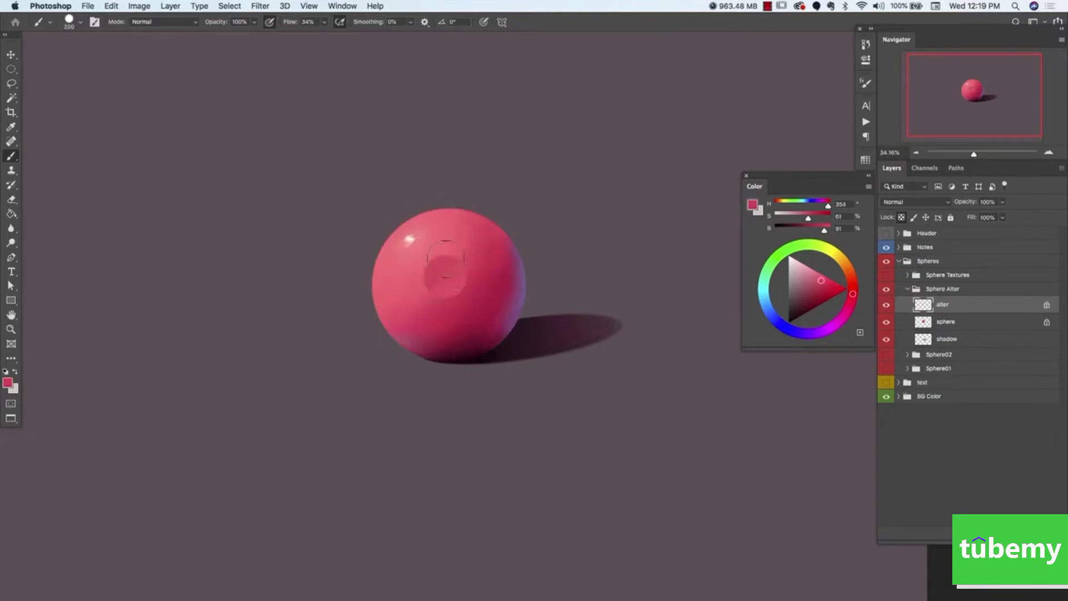
alt+click(489, 292)
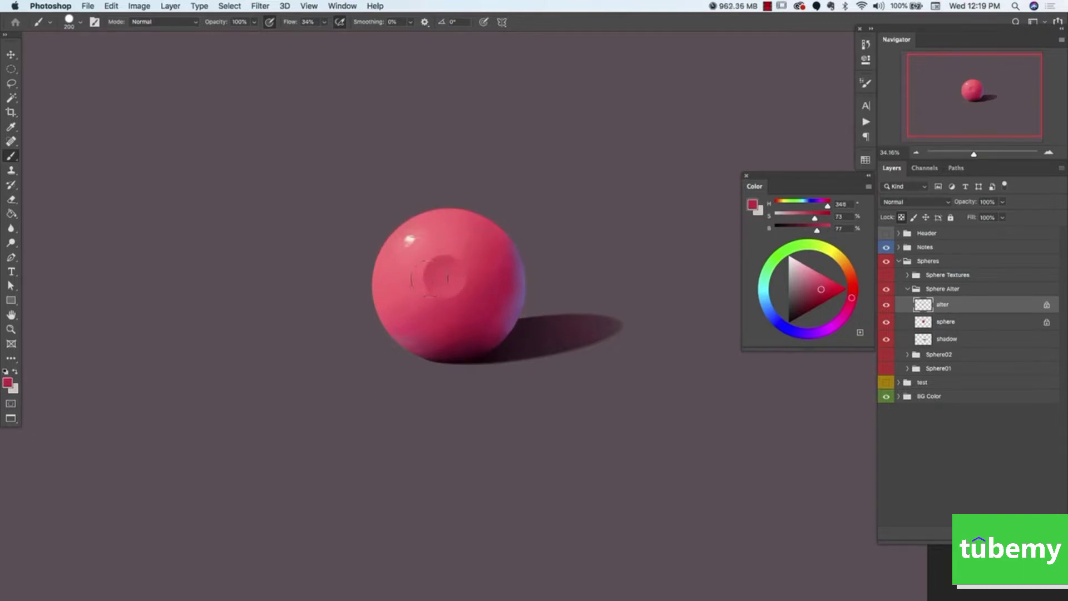
alt+click(445, 265)
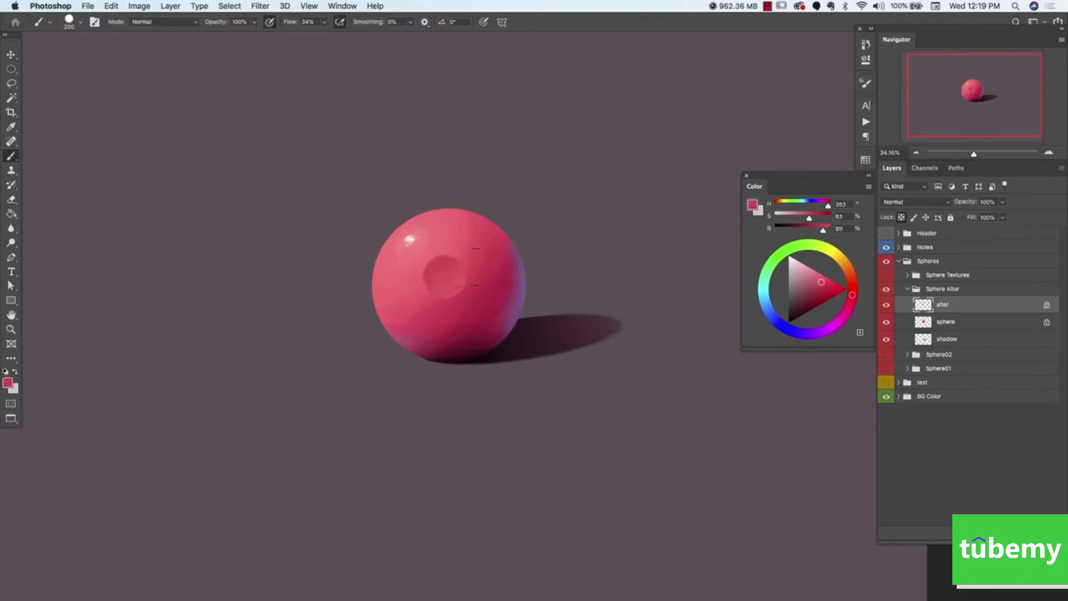
alt+click(448, 275)
Brighten the lower-right inside of the dent with light pink sampled near the sphere's highlight, blending it towards the centre.
alt+click(431, 238)
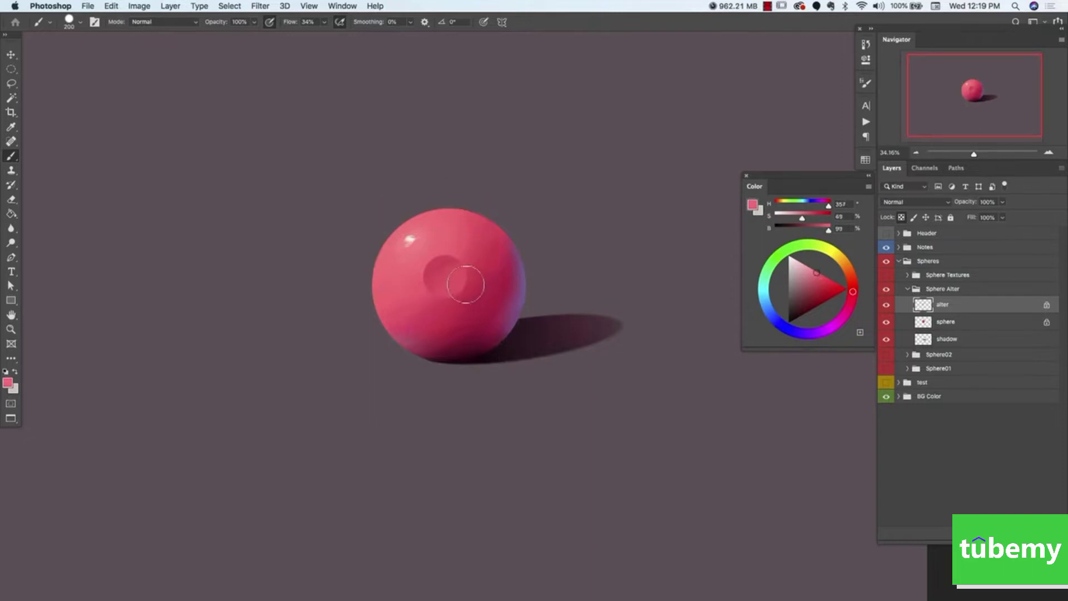
drag(465, 284, 462, 287)
alt+click(458, 284)
alt+click(445, 278)
alt+click(444, 274)
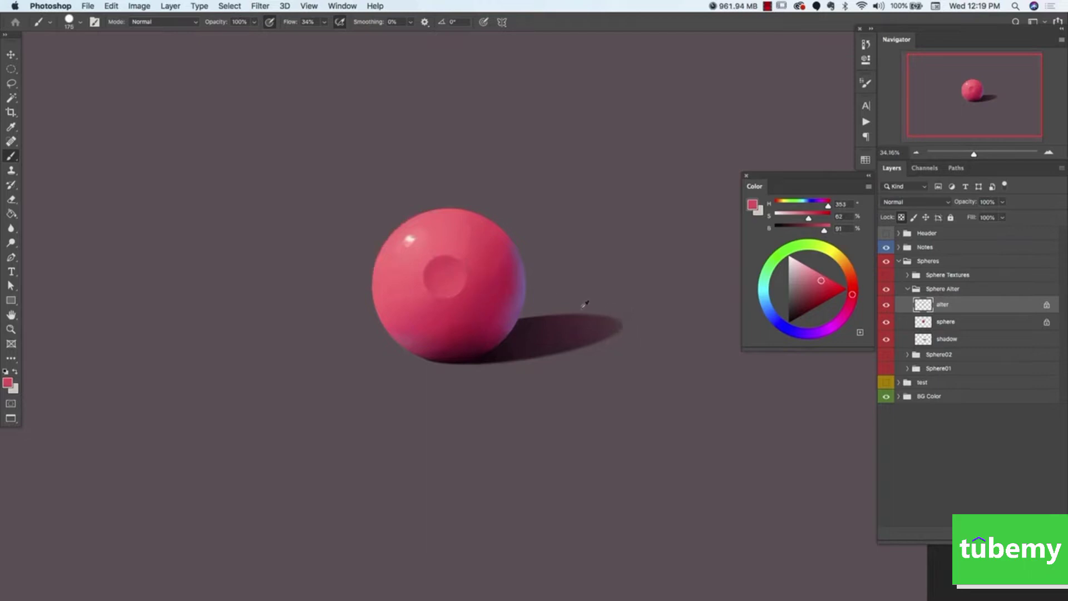
Refine the transition between the dent's shadow and lit side with pink tones sampled from the dent and the sphere.
alt+click(445, 272)
alt+click(459, 282)
key(super+z)
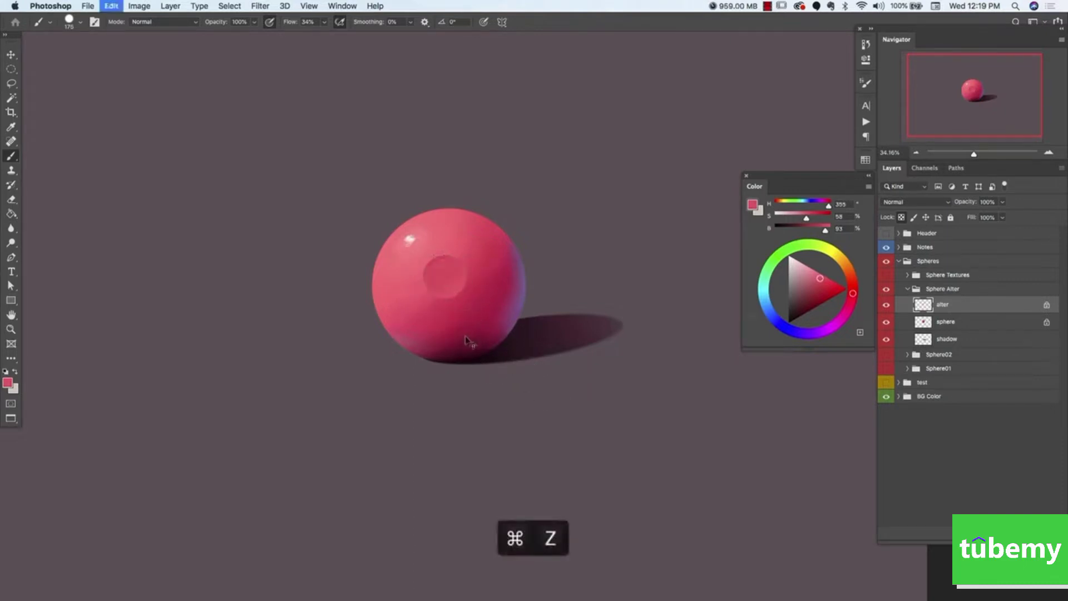
drag(459, 285, 427, 231)
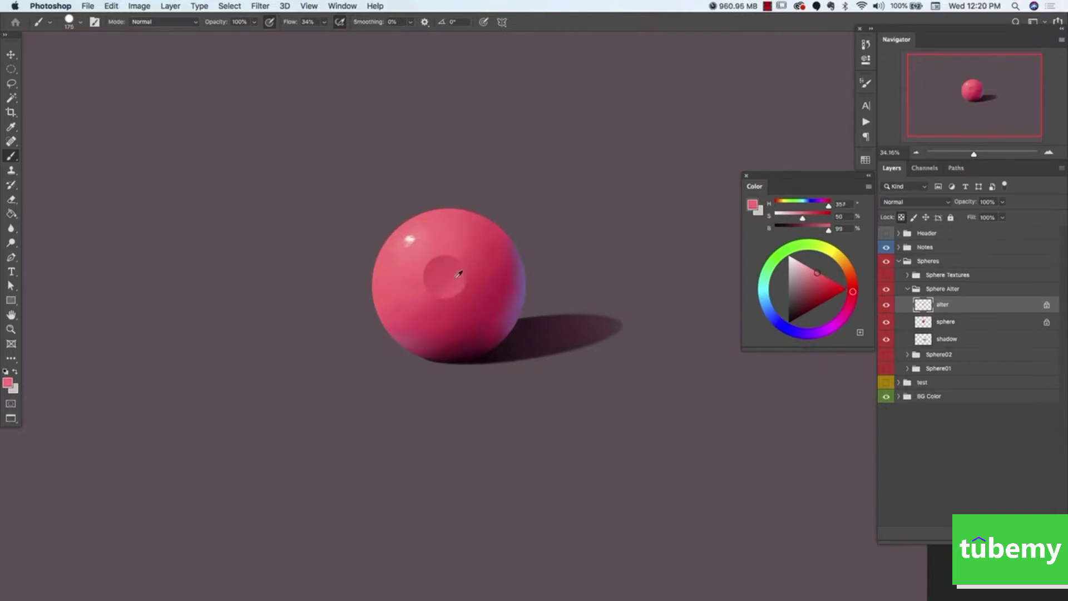
alt+click(436, 276)
alt+click(455, 272)
alt+click(451, 278)
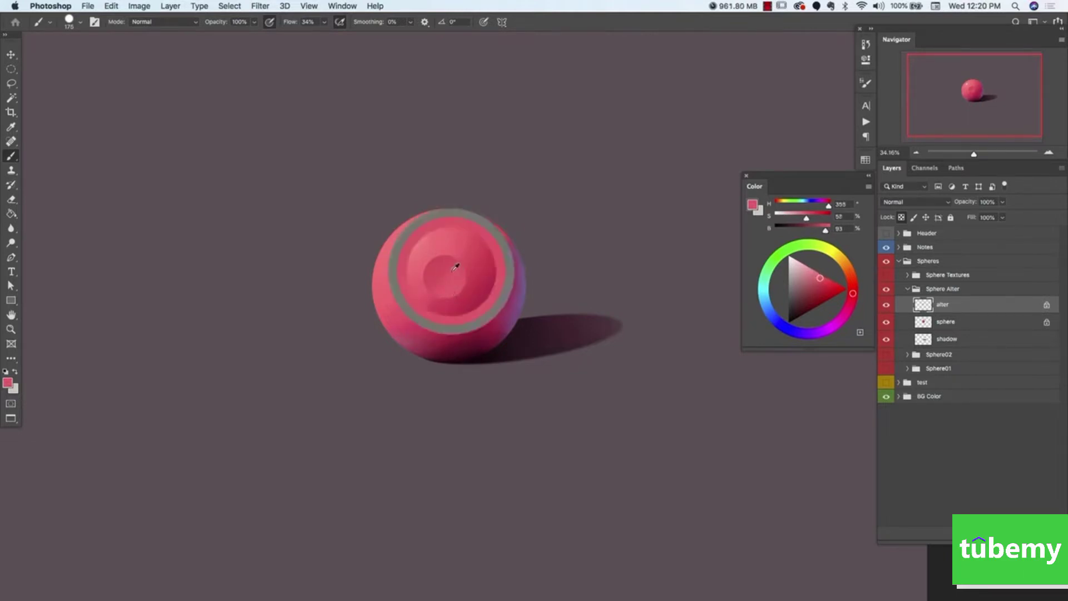
alt+click(434, 276)
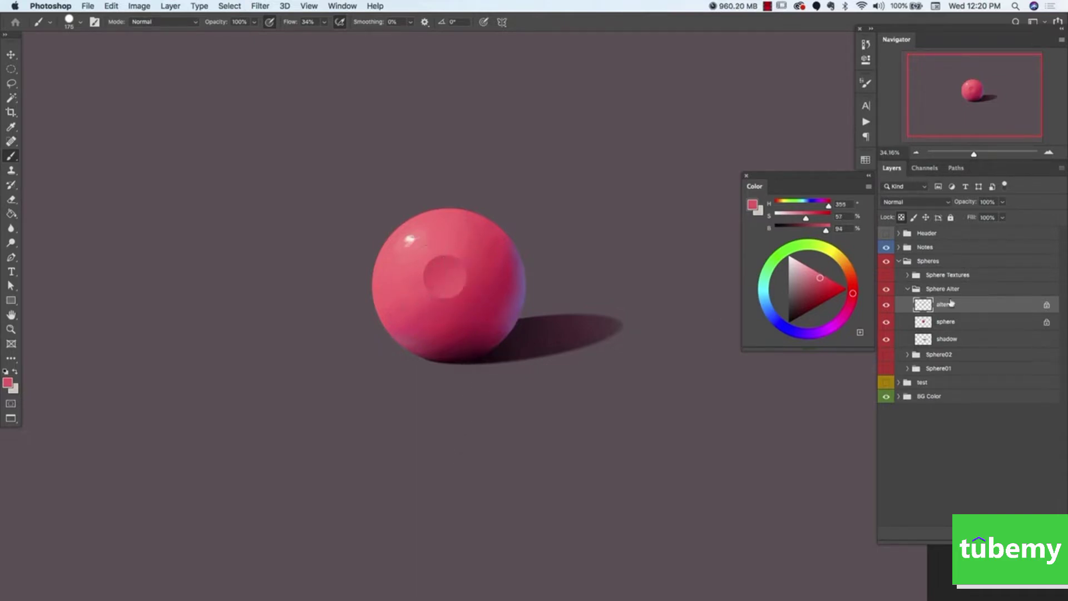
Unlock the alter layer's transparent pixels and soften the dent's edges using the Blur tool with a much smaller brush.
click(901, 217)
click(12, 228)
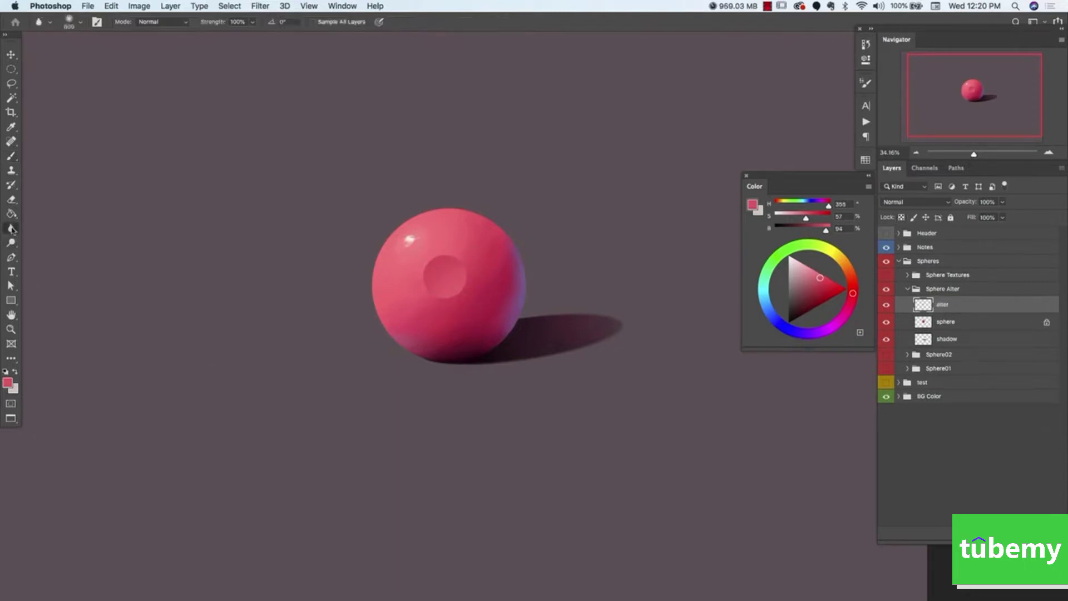
click(71, 229)
key(bracketleft)
key(bracketleft)
key(bracketleft)
key(bracketleft)
key(bracketleft)
key(bracketleft)
key(bracketleft)
key(bracketleft)
key(bracketleft)
key(bracketleft)
key(bracketleft)
key(bracketleft)
key(bracketleft)
key(bracketleft)
key(bracketleft)
key(bracketleft)
key(bracketleft)
key(bracketleft)
key(bracketleft)
key(bracketleft)
key(bracketleft)
key(bracketleft)
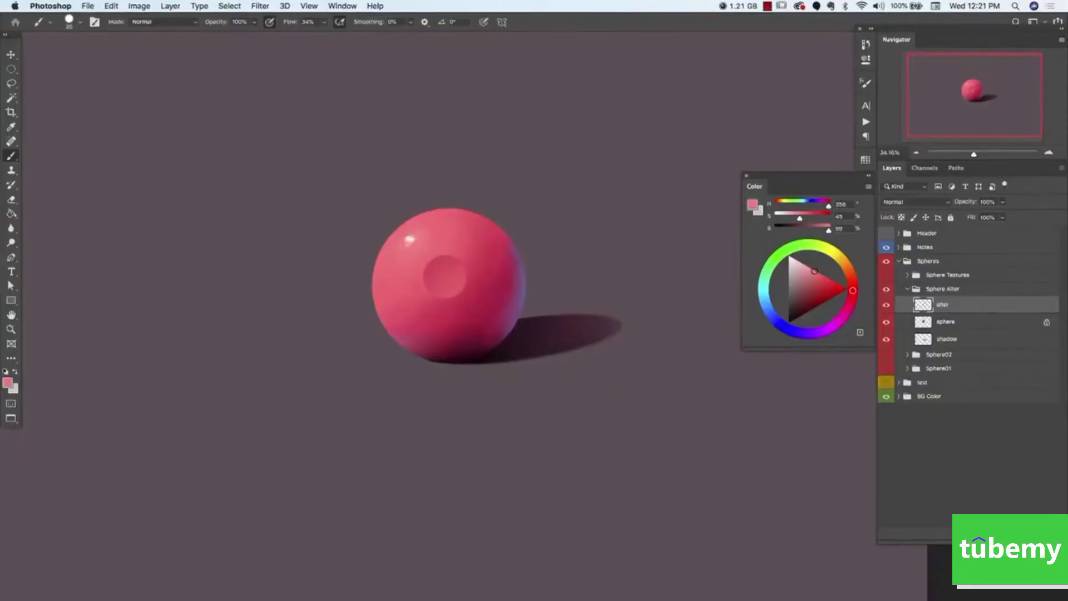
Create a new layer above alter and try a small dark maroon dot beside the dent, undoing the dot.
key(super+alt+shift+n)
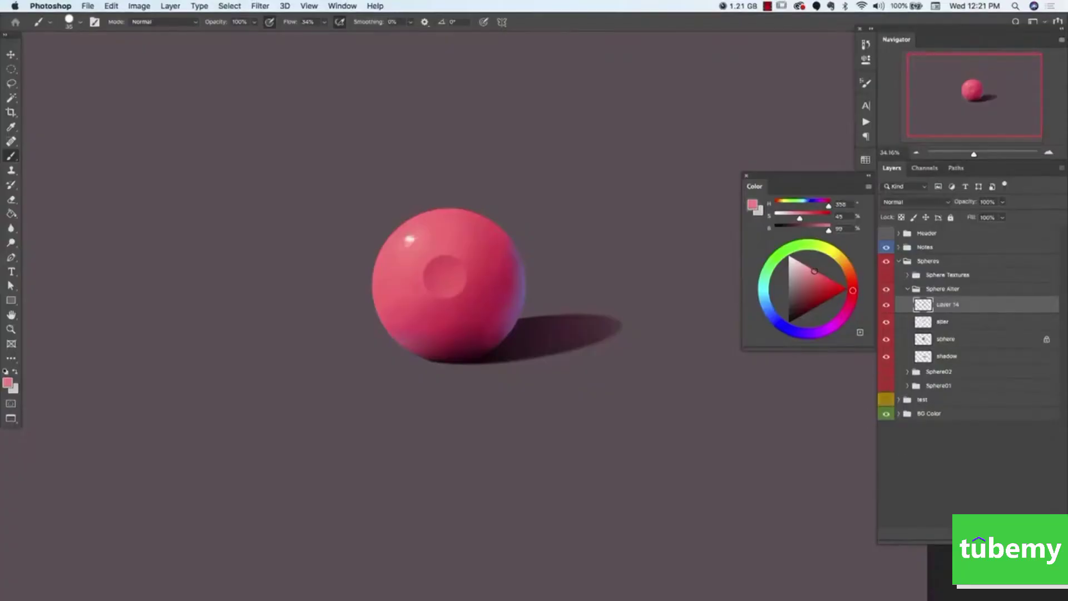
alt+click(466, 345)
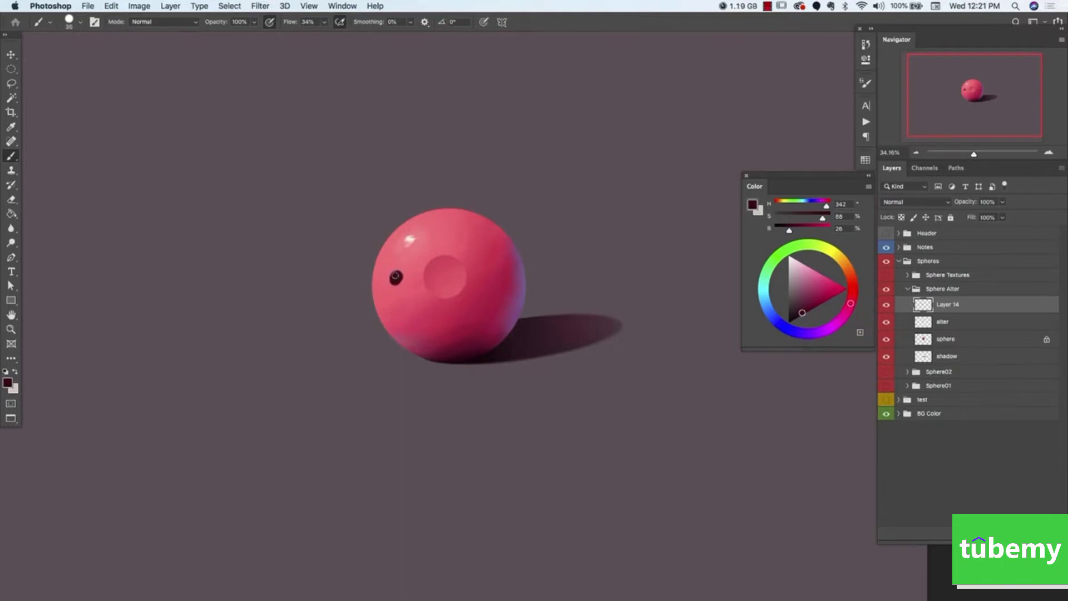
key(super+z)
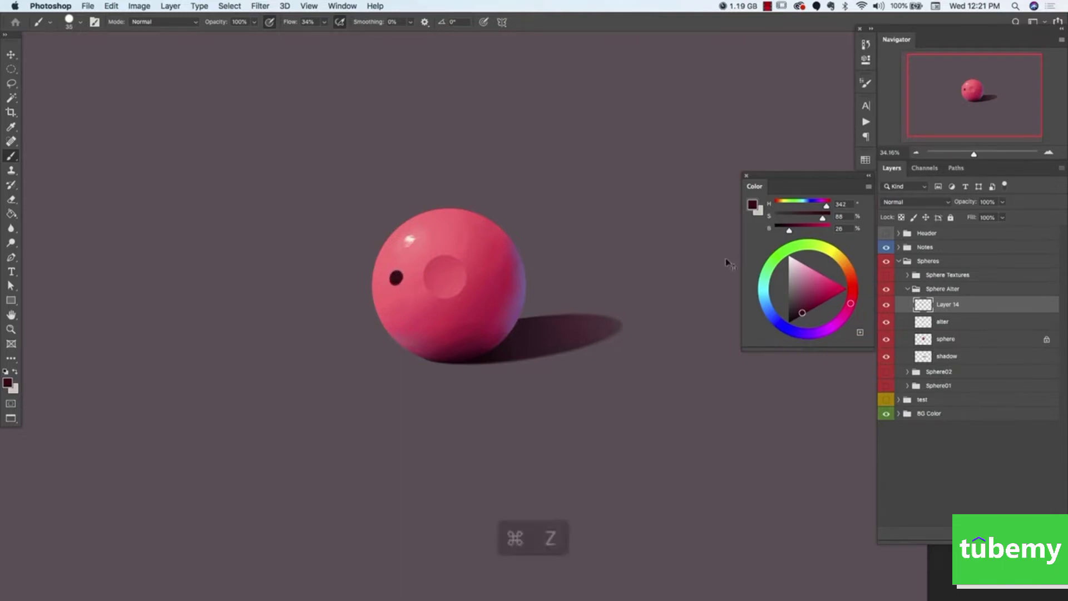
key(alt+super+z)
key(alt+super+z)
key(alt+super+z)
key(alt+super+z)
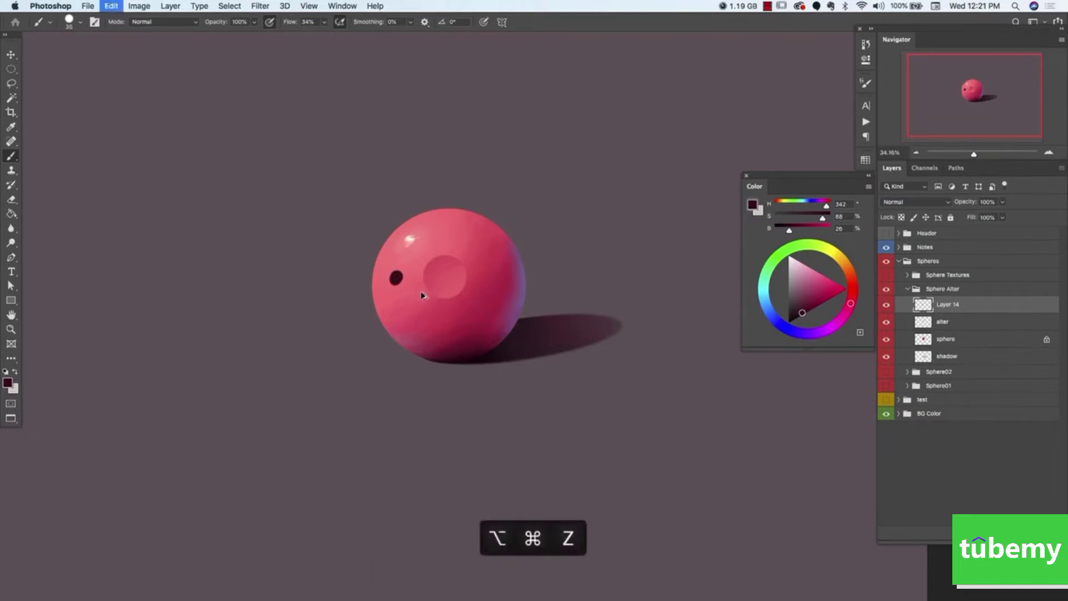
key(alt+super+z)
key(alt+super+z)
key(alt+super+z)
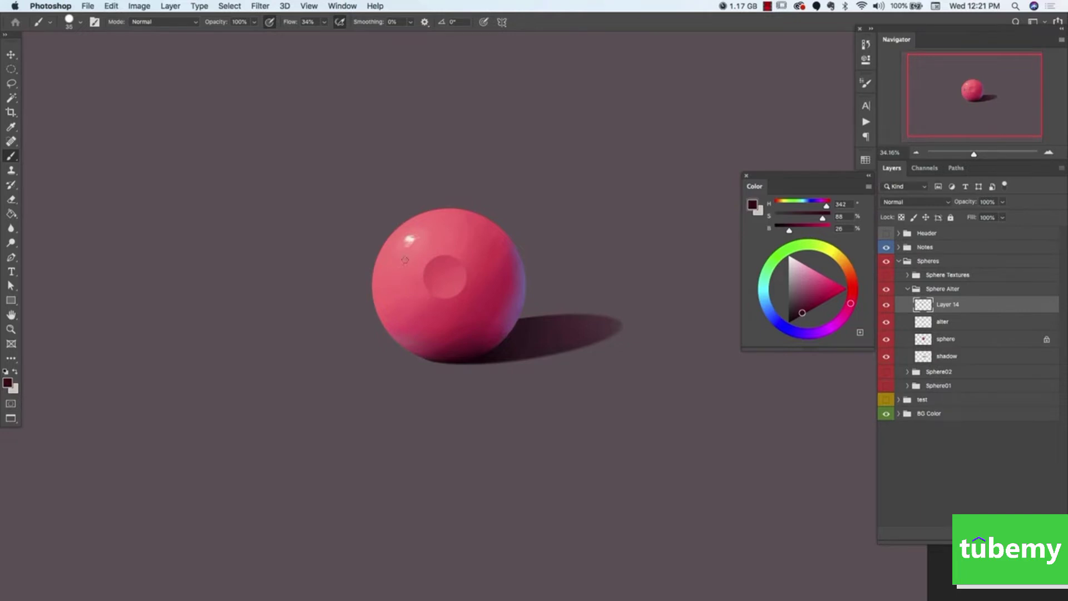
Paint a short, curved dark maroon slit on the sphere between its highlight and the dent.
drag(405, 260, 397, 273)
drag(403, 262, 397, 273)
drag(404, 260, 400, 263)
Shade the inside of the slit with maroon tones sampled from the sphere's lower shadow, retouching its upper end in the dark colour.
alt+click(478, 336)
drag(477, 336, 472, 339)
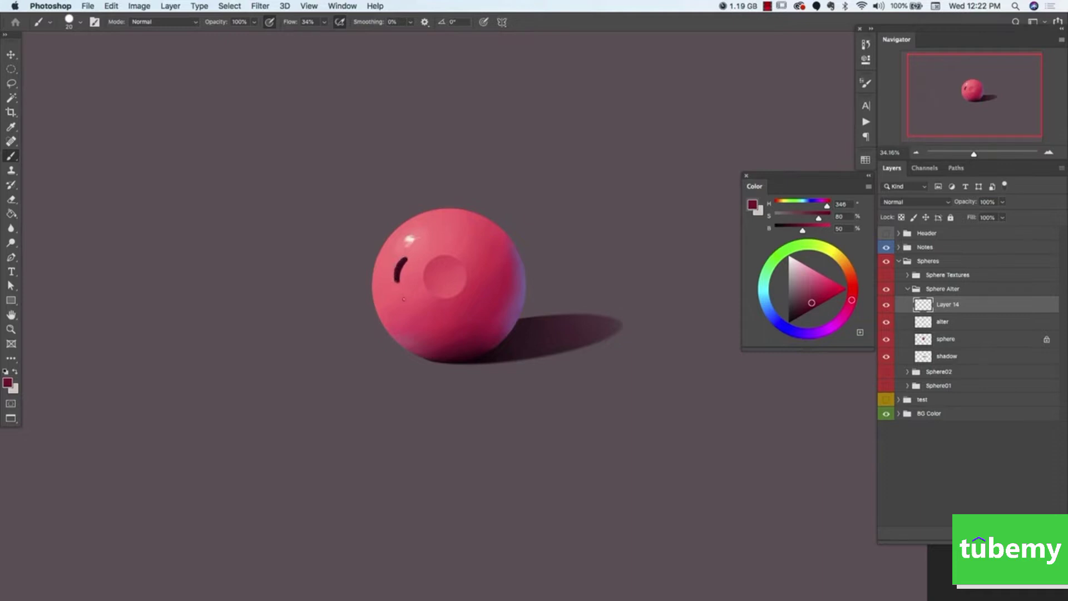
alt+click(477, 325)
alt+click(396, 278)
key(super+z)
alt+click(402, 266)
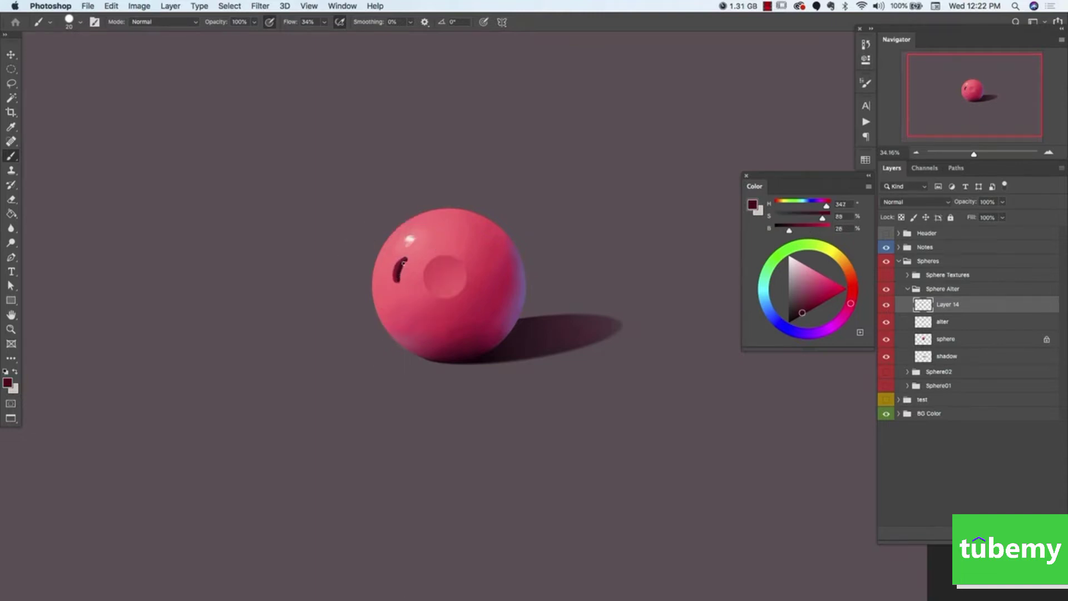
drag(403, 265, 406, 261)
alt+click(400, 284)
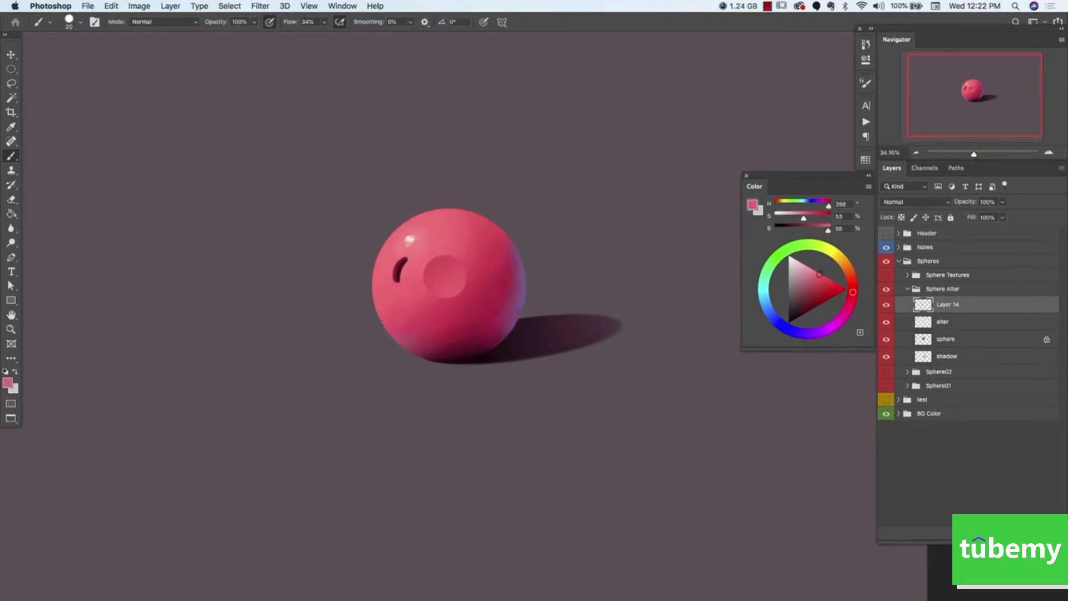
Paint a thin light pink rim along the slit's edge with a smaller brush, using tones sampled around the slit and highlight.
alt+click(409, 239)
click(813, 269)
key(bracketleft)
alt+click(397, 280)
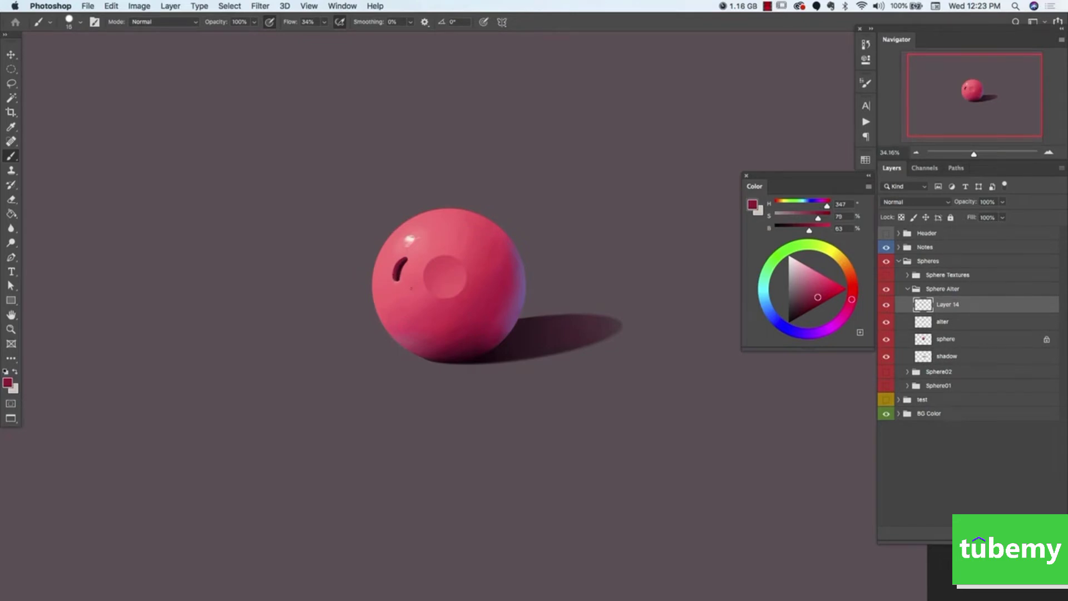
alt+click(397, 282)
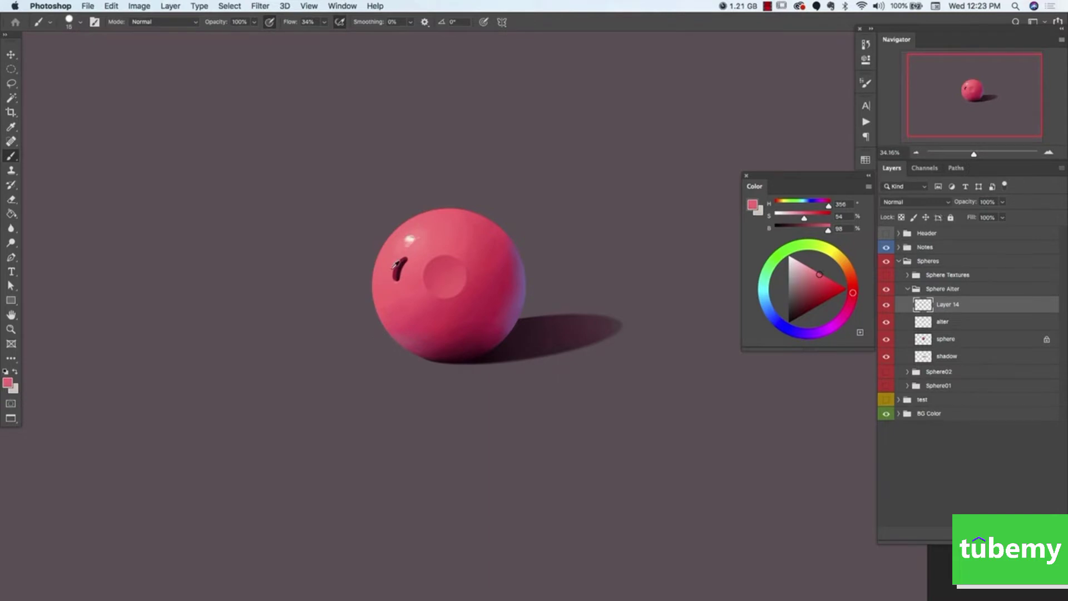
alt+click(398, 264)
Switch the eraser to the loish_hard round brush and clean up the edges of the slit.
key(e)
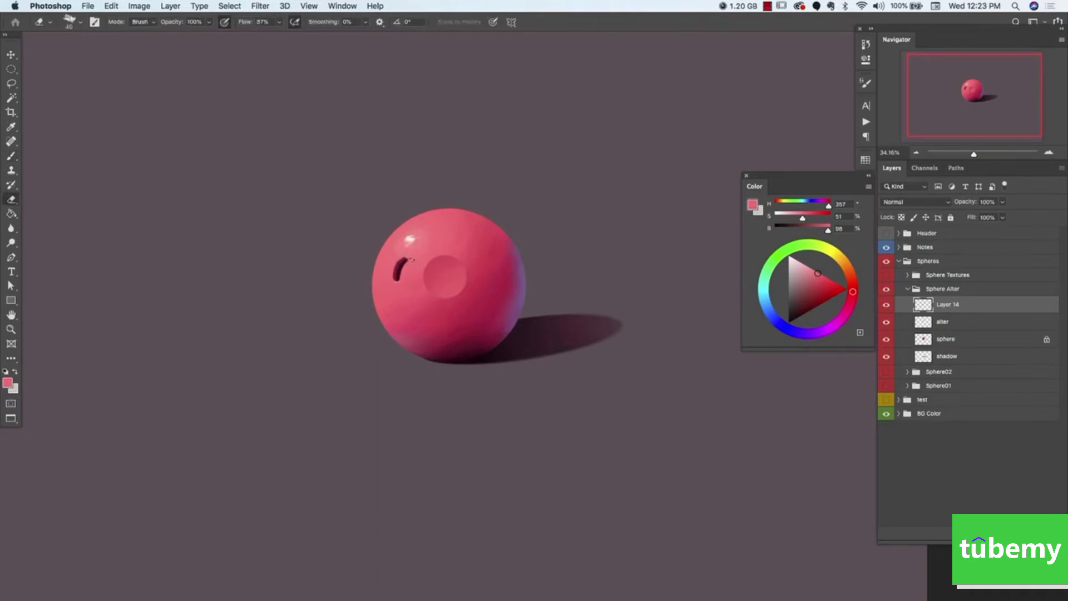
click(80, 22)
click(217, 257)
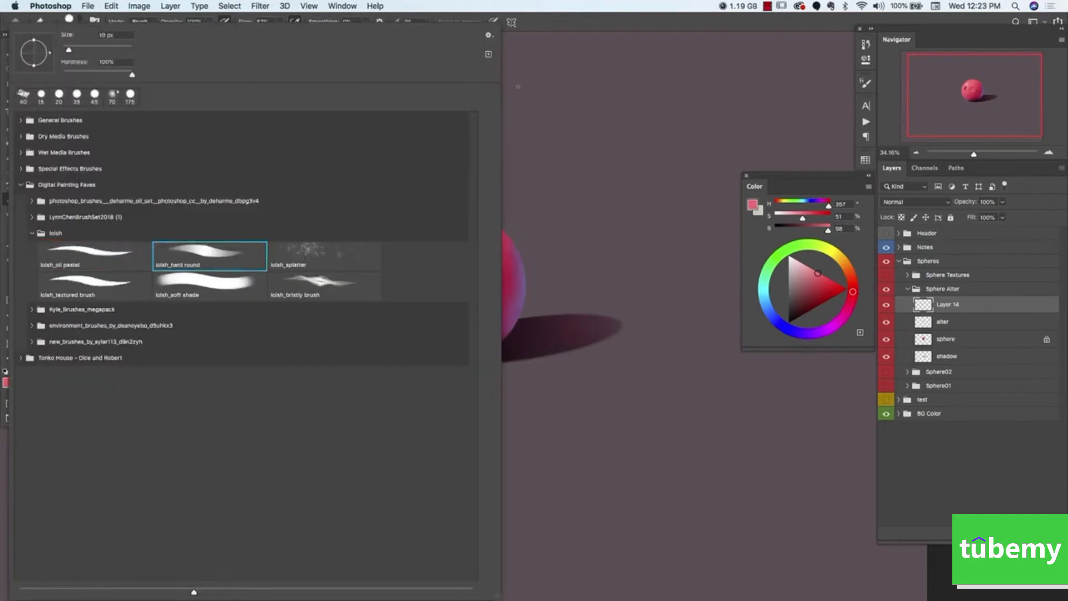
click(548, 26)
key(b)
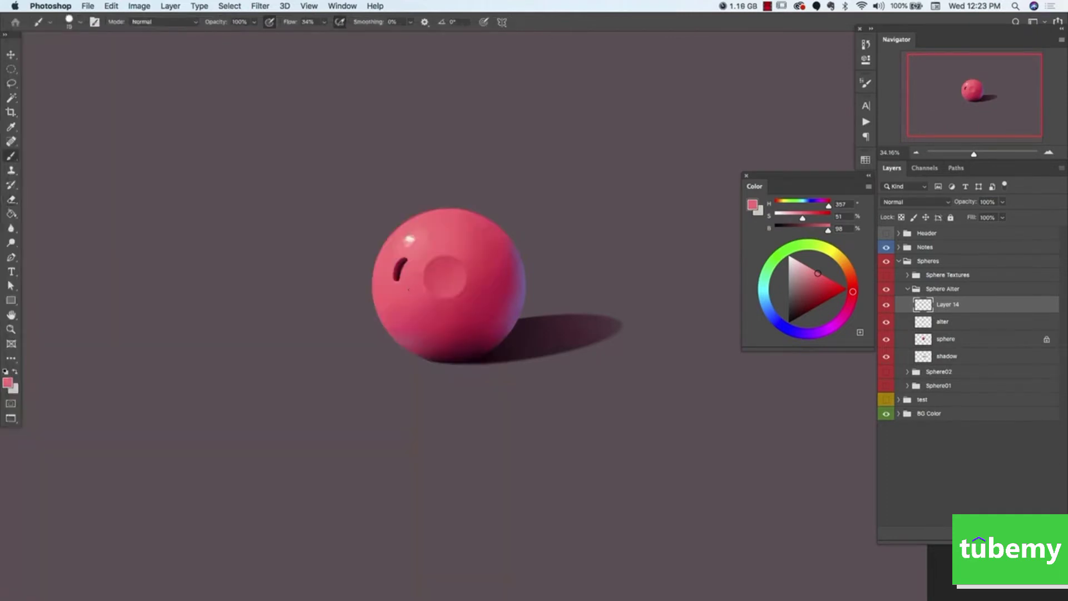
key(e)
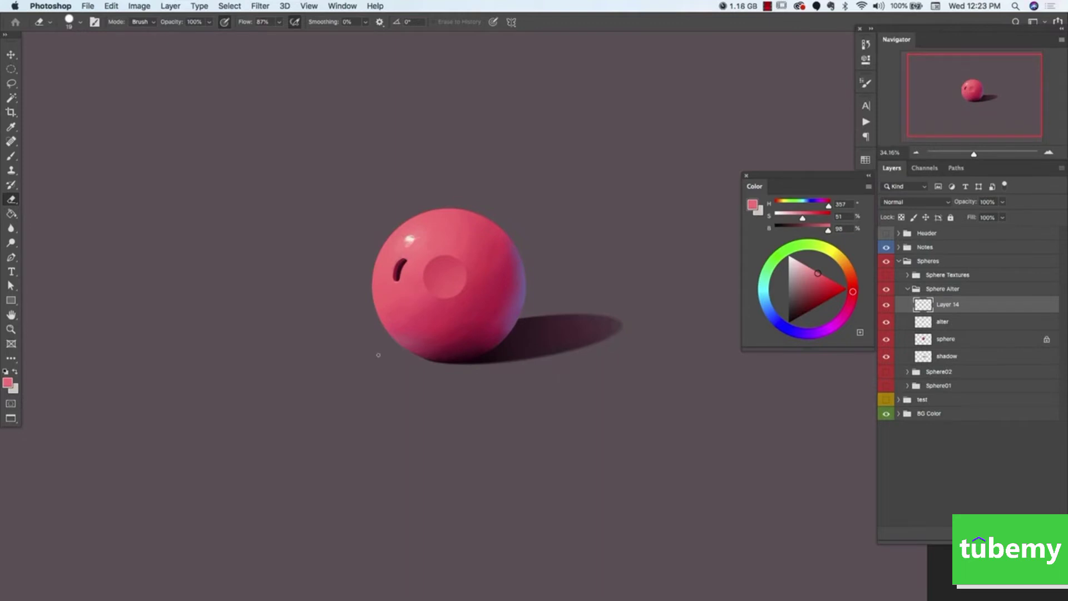
Deepen the slit's interior with dark maroon tones sampled from the sphere's lower shadow, and clean up its edge with the eraser.
key(b)
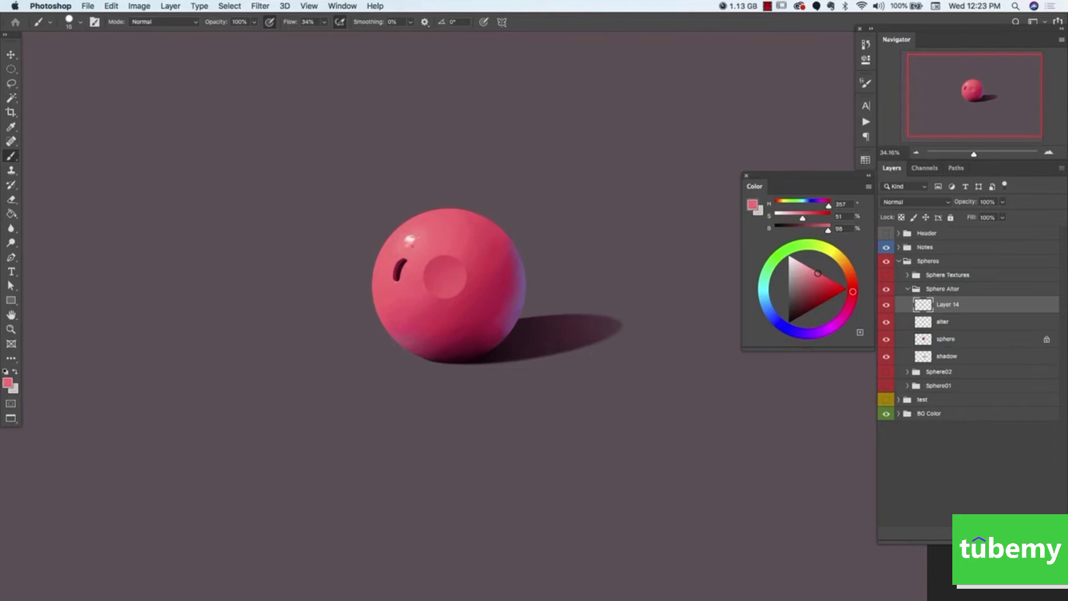
alt+click(473, 351)
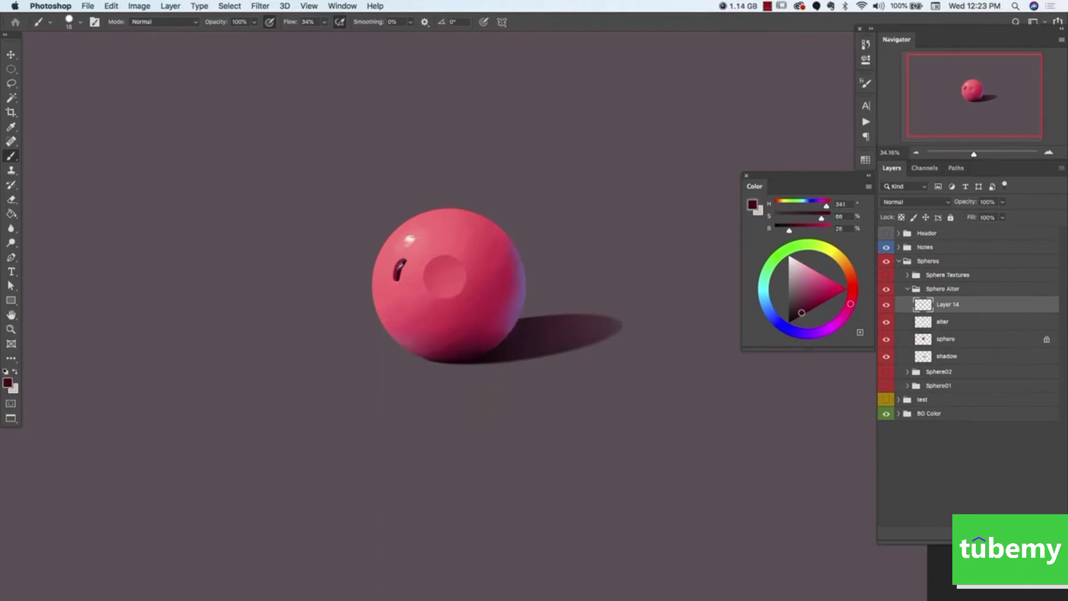
mouse_move(485, 336)
mouse_down()
mouse_move(484, 317)
mouse_move(477, 334)
mouse_up()
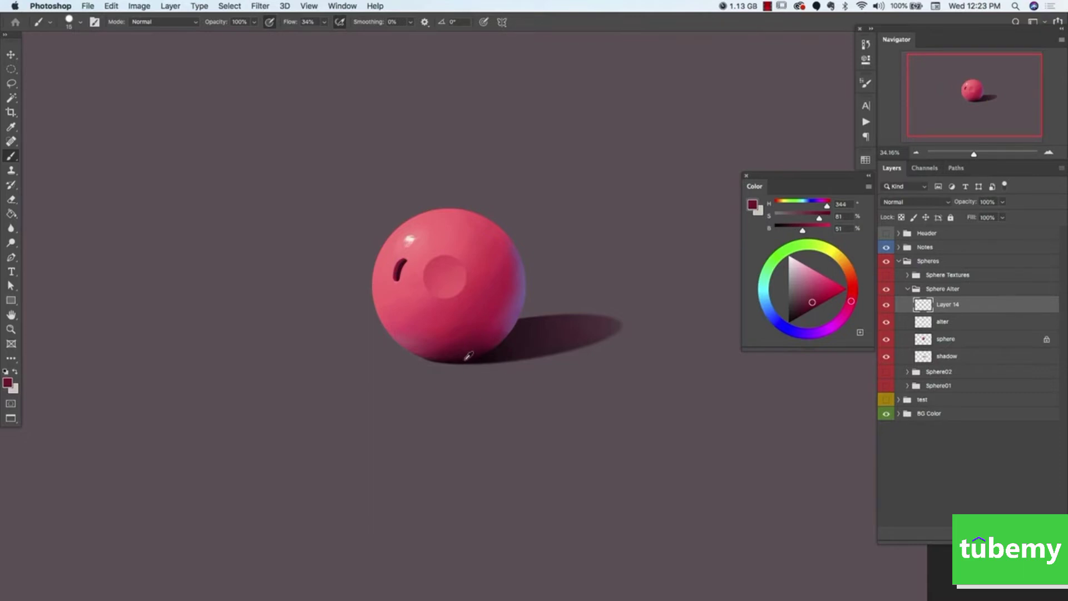
drag(465, 358, 462, 360)
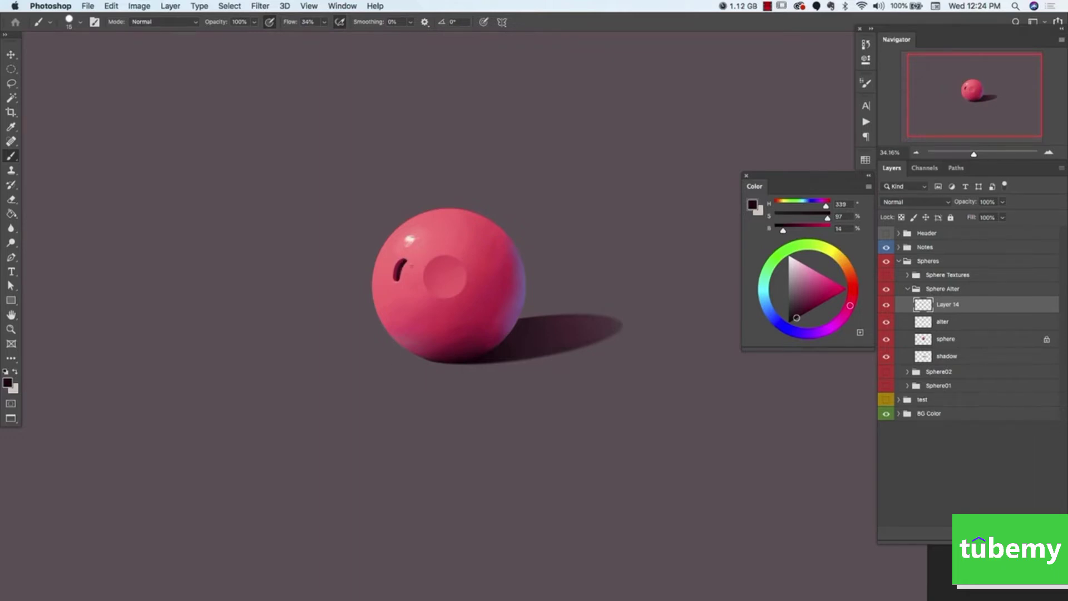
key(e)
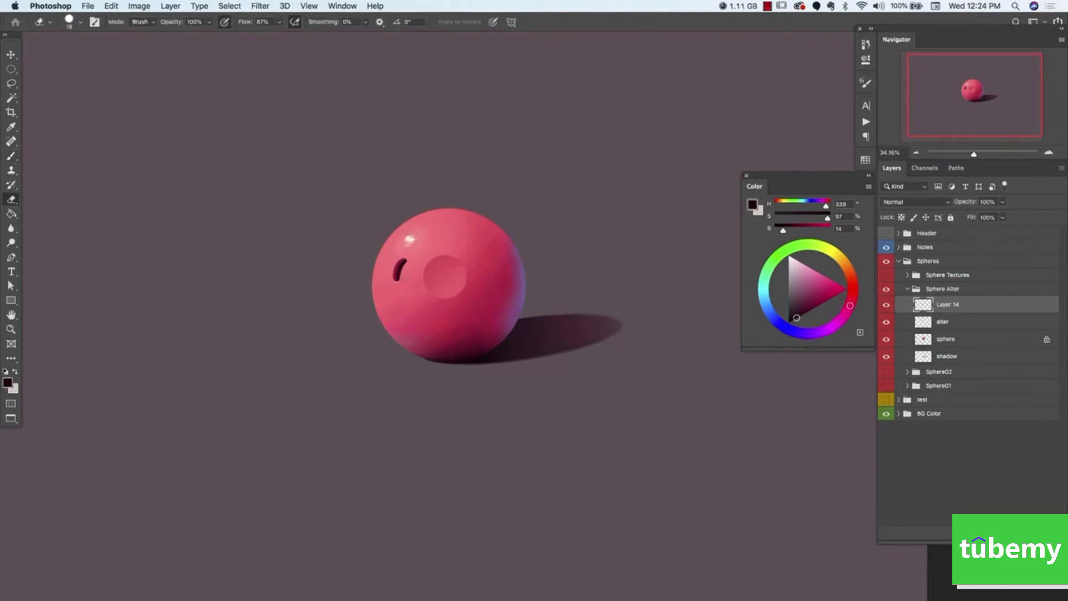
key(b)
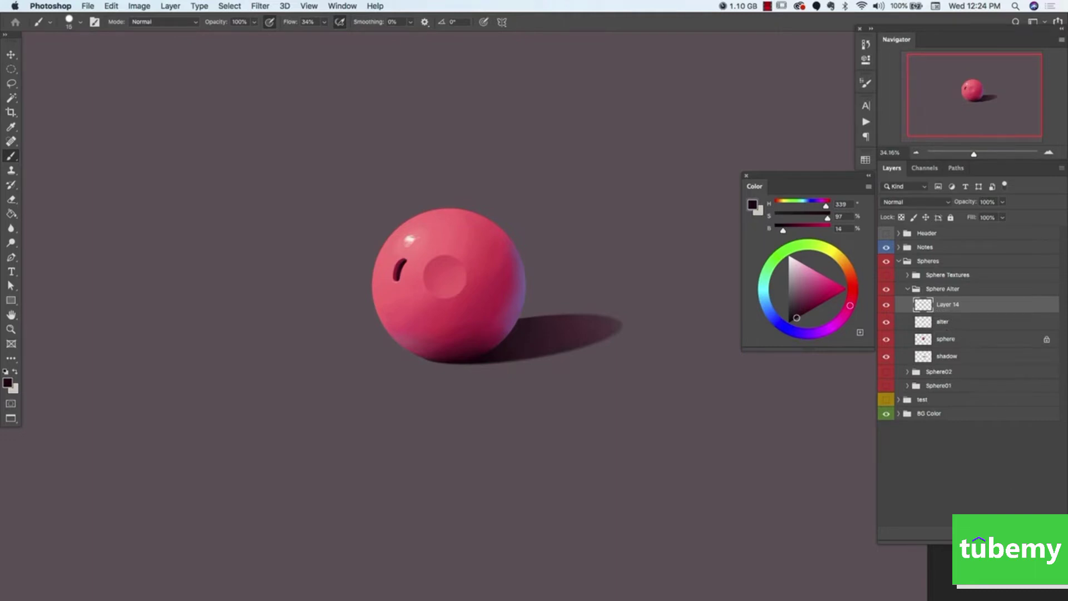
Add a new layer at the top of the Sphere Alter group and rename the slit's layer hole.
click(1040, 533)
click(886, 323)
click(886, 323)
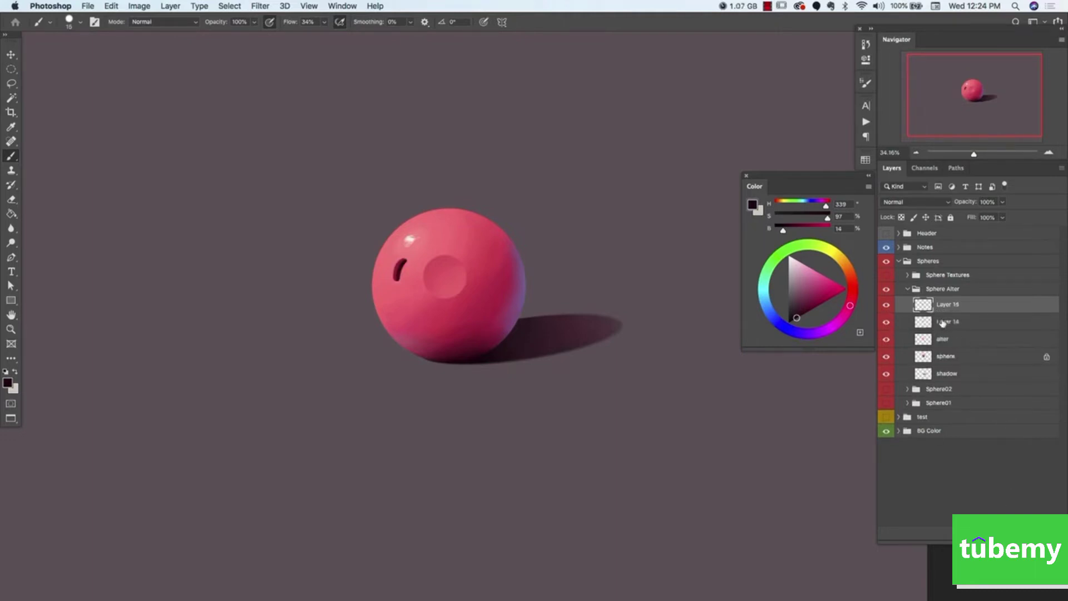
double_click(943, 322)
text(hole)
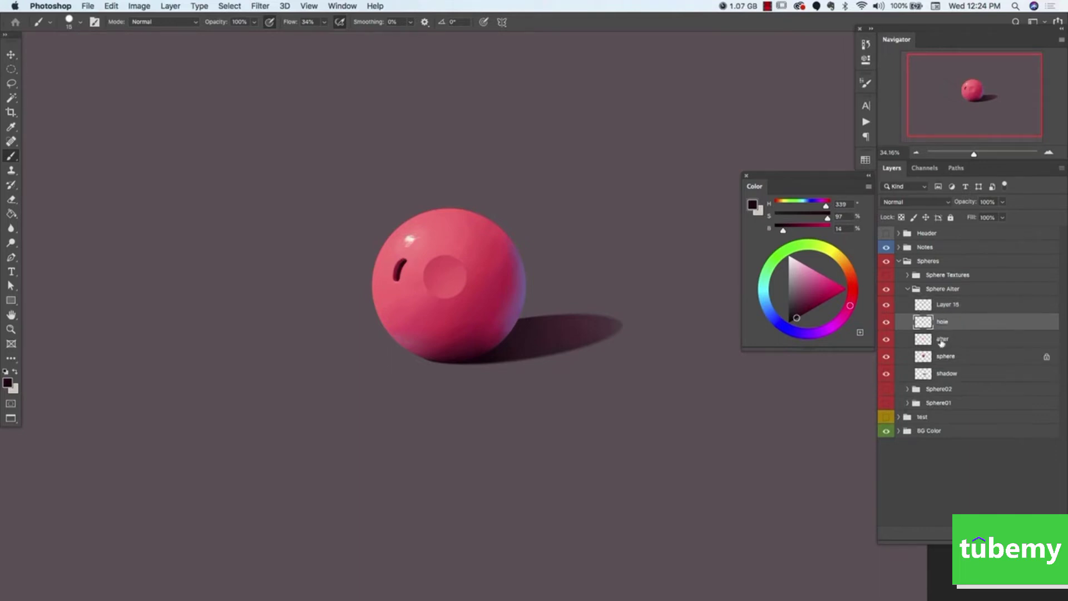
key(Return)
click(947, 308)
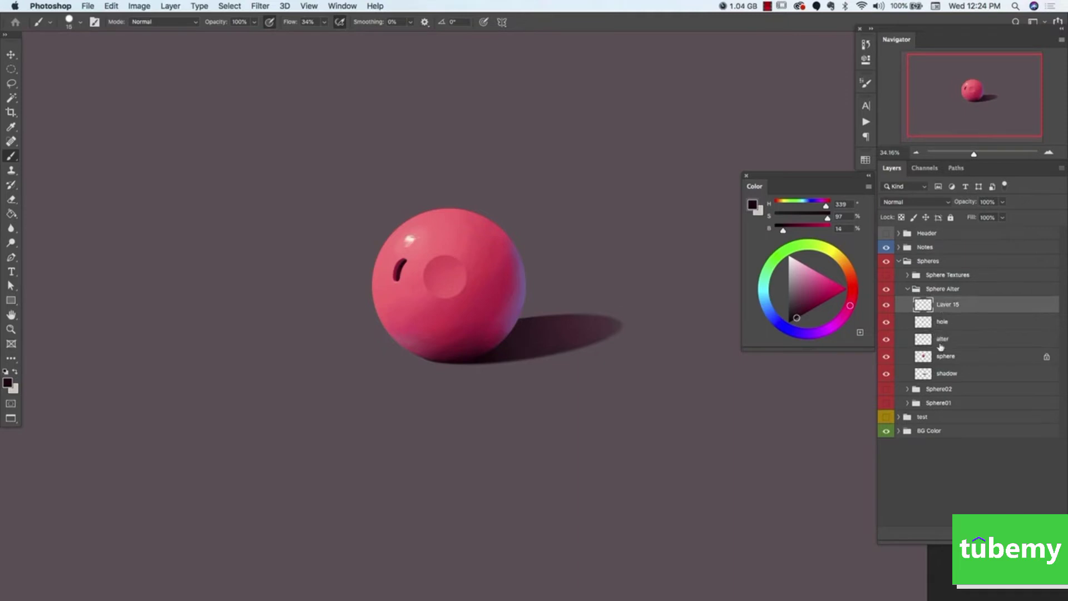
Rename the alter layer flat and make the new empty layer active.
double_click(941, 339)
text(fix)
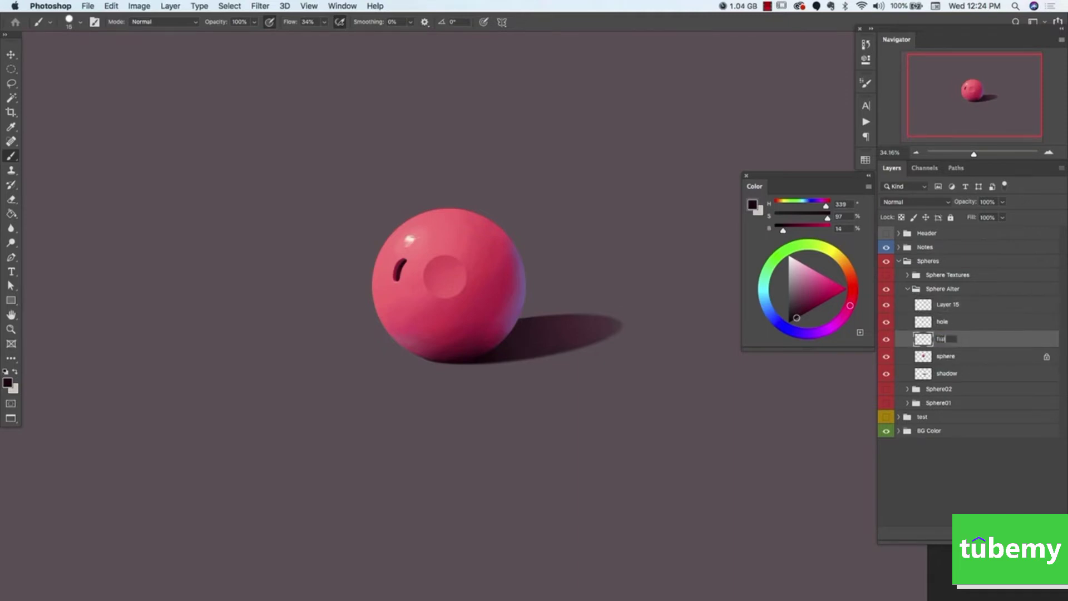
key(Return)
click(947, 307)
Paint a curved dark maroon band over the sphere's top edge with a size 30 brush, using a colour sampled from its lower shading.
mouse_move(481, 325)
mouse_down()
mouse_move(472, 348)
mouse_move(468, 331)
mouse_up()
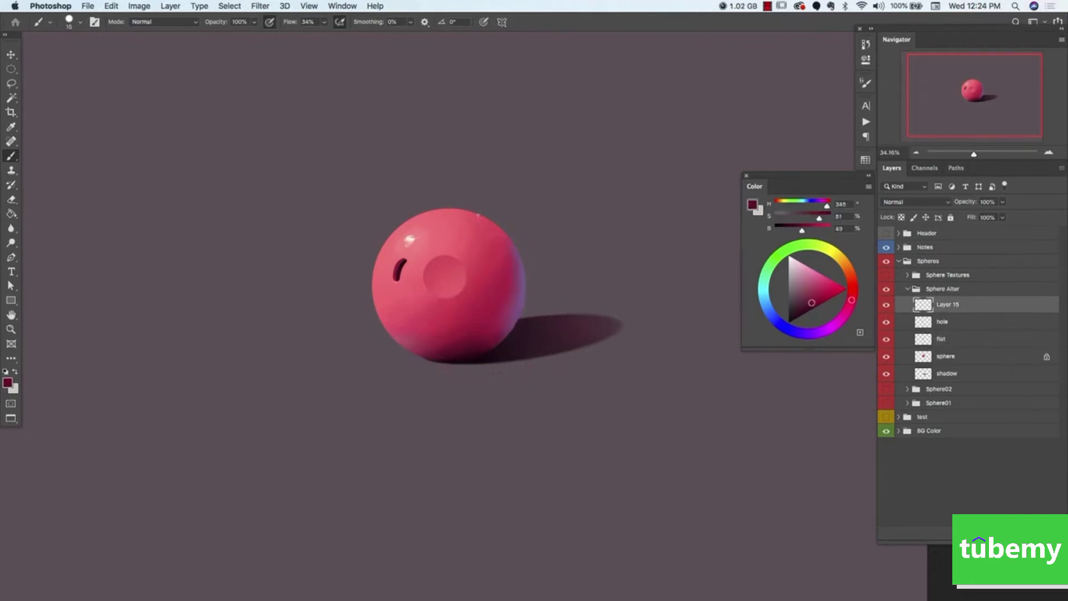
key(bracketright)
key(bracketright)
key(bracketright)
drag(473, 211, 440, 221)
mouse_move(443, 223)
mouse_down()
mouse_move(462, 210)
mouse_move(487, 215)
mouse_up()
drag(480, 214, 446, 214)
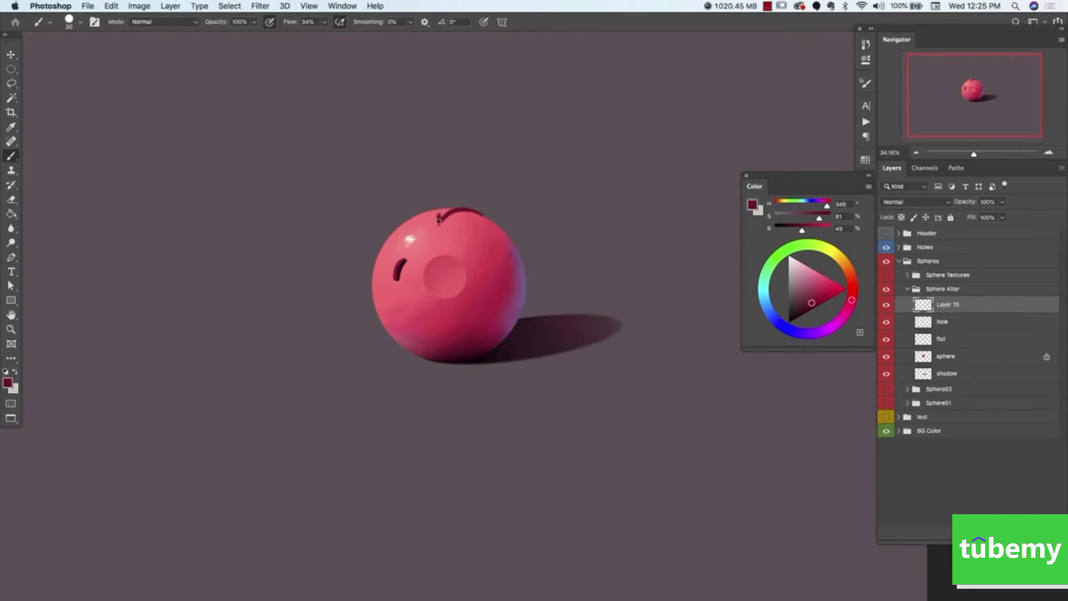
mouse_move(439, 218)
mouse_down()
mouse_move(453, 210)
mouse_move(439, 223)
mouse_up()
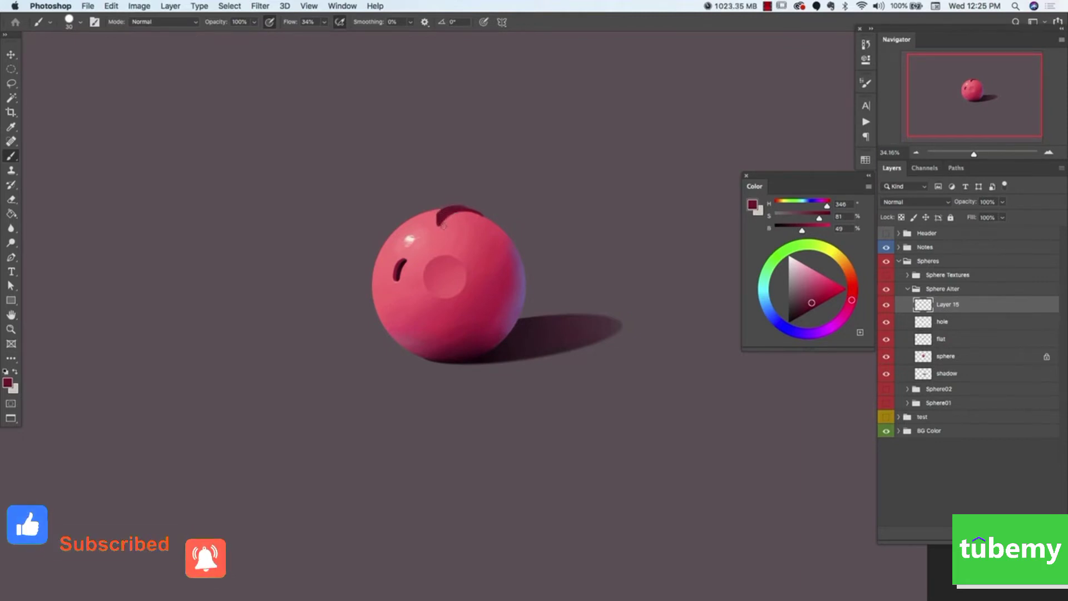
key(e)
key(b)
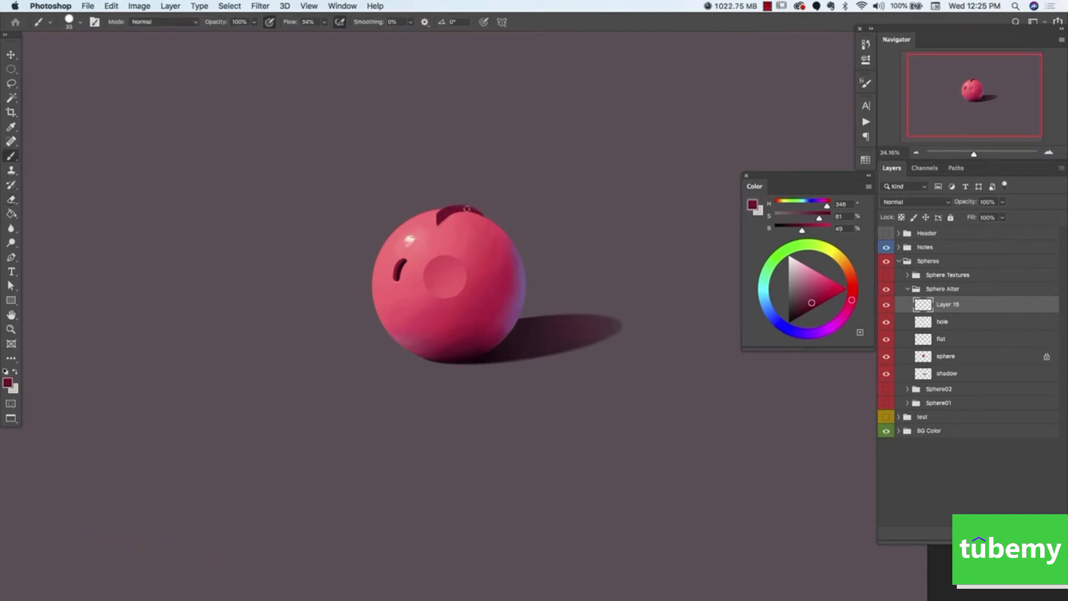
Paint a small blocky end face at the front of the dark band in a mid red sampled from the sphere.
alt+click(470, 240)
alt+click(494, 272)
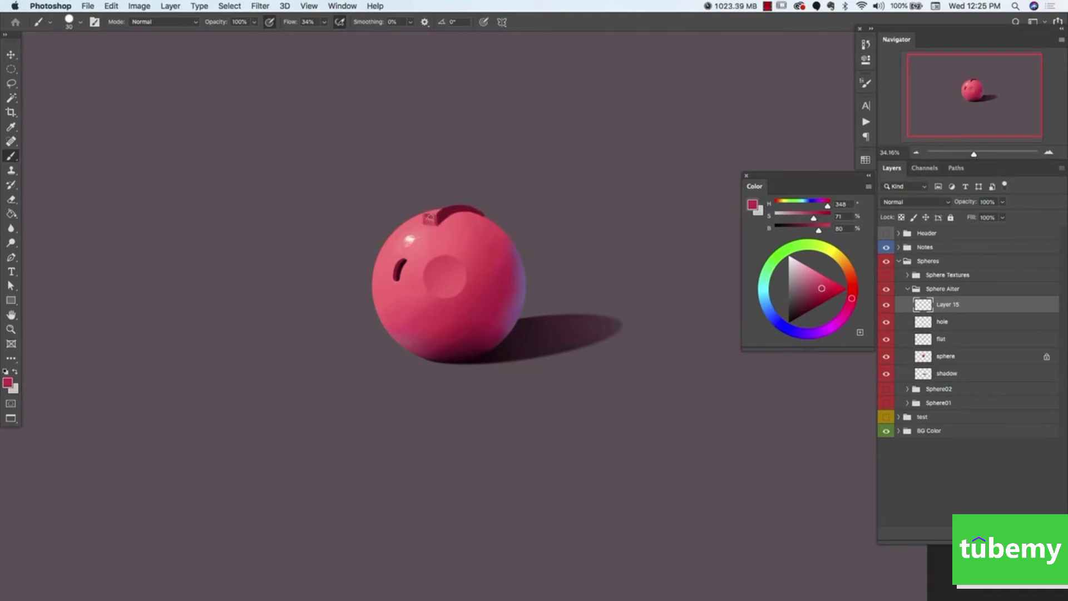
drag(426, 218, 439, 216)
alt+click(444, 218)
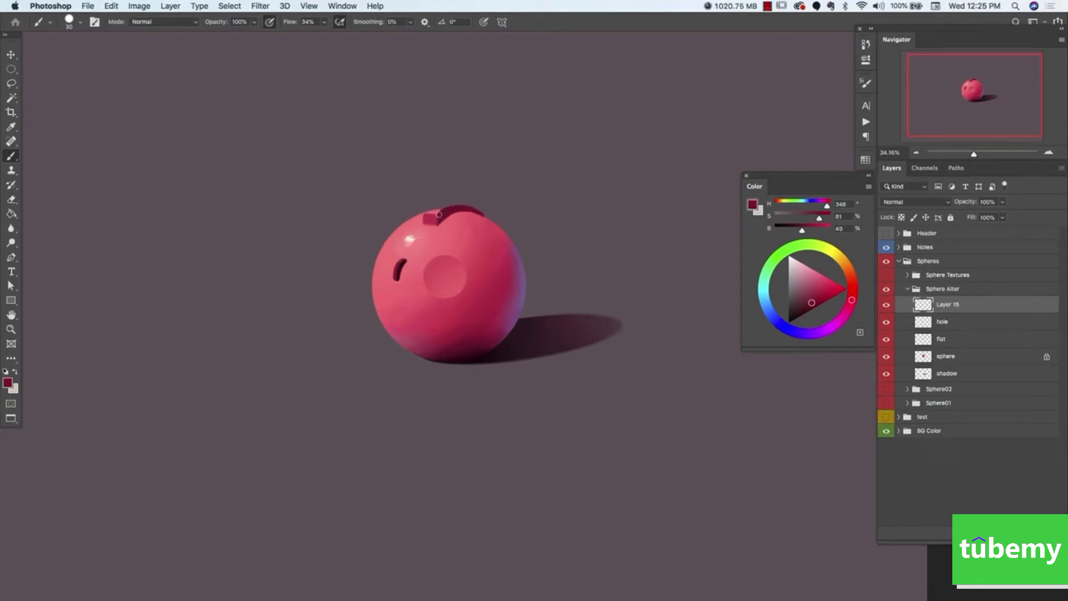
alt+click(435, 222)
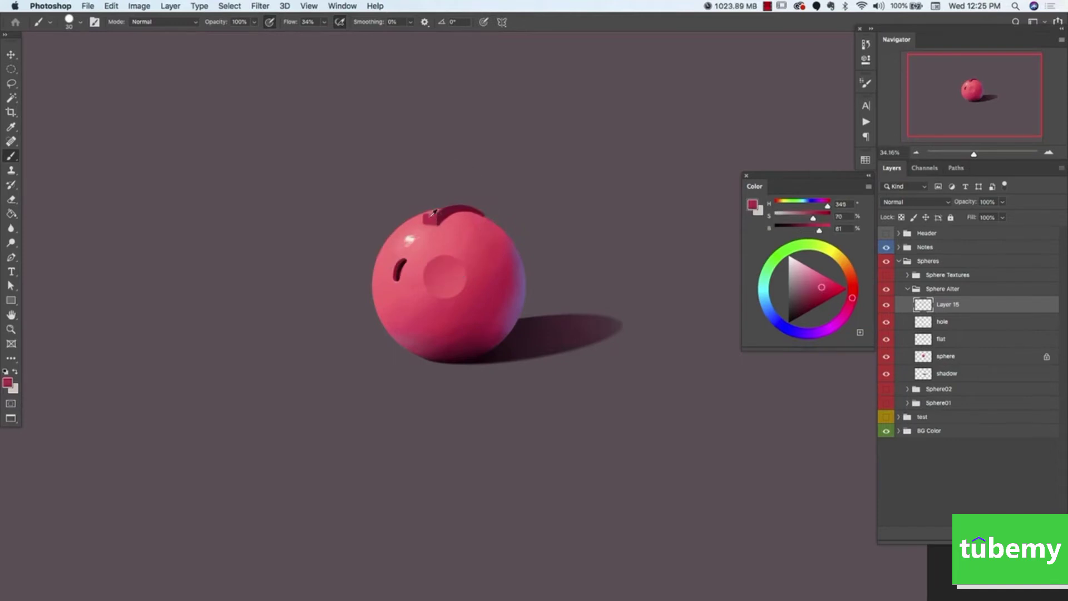
Paint a light pink top surface along the raised ridge, starting from the highlight's colour, and tidy its outer edge with the eraser.
alt+click(412, 239)
drag(424, 214, 457, 205)
click(808, 269)
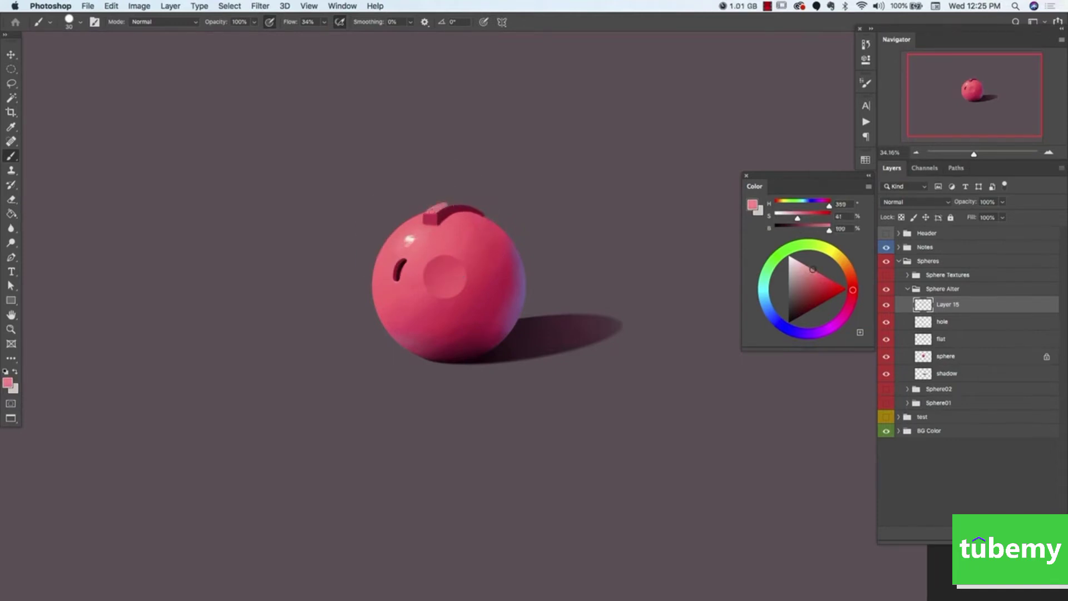
drag(439, 207, 478, 211)
key(e)
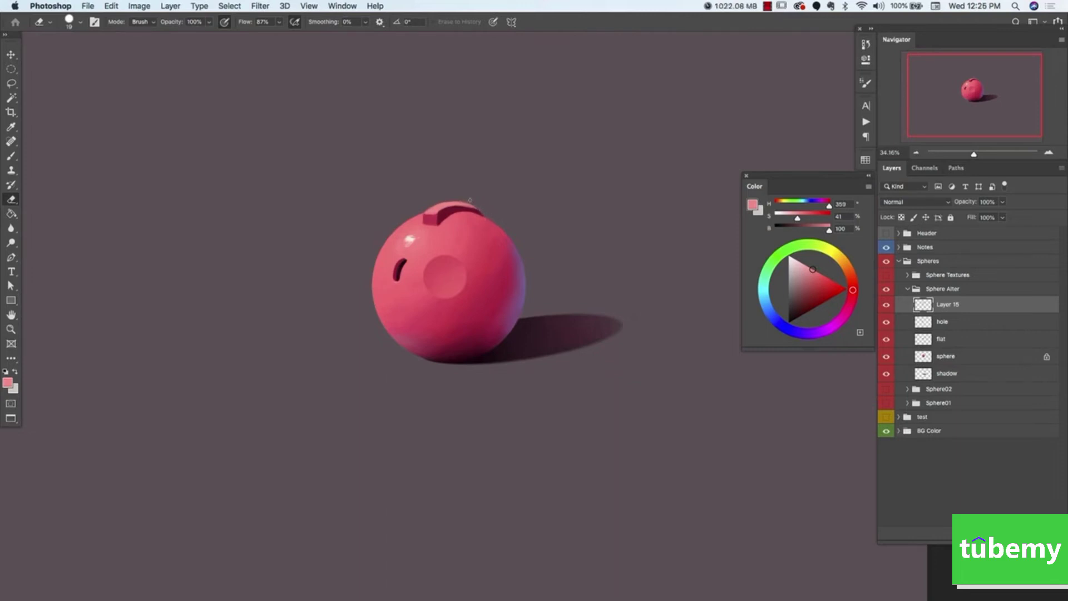
key(b)
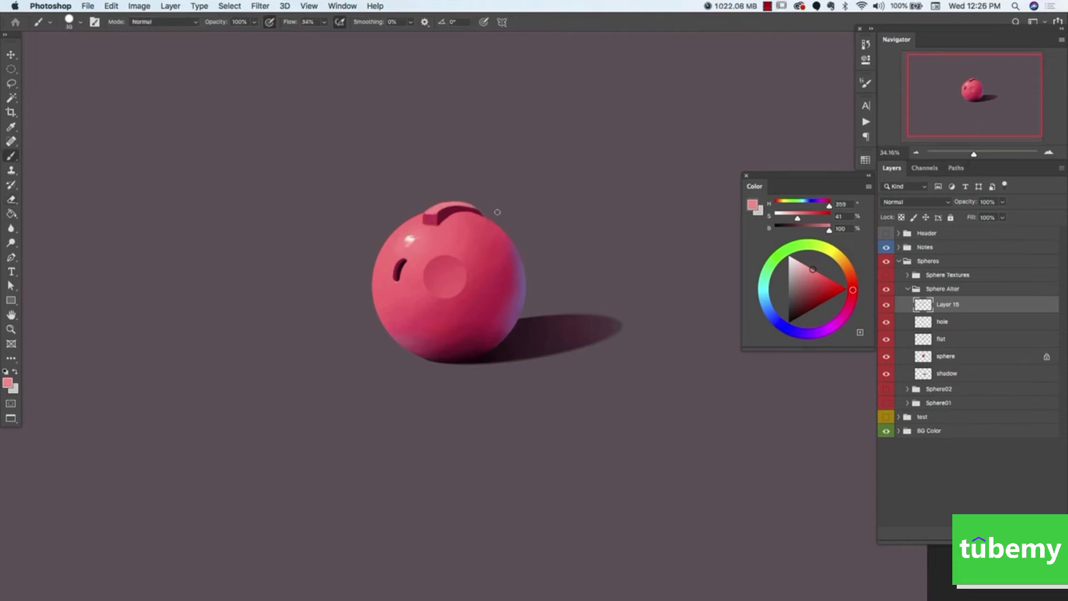
Retouch the ridge's shadowed side and end face with dark and mid reds sampled from them.
alt+click(464, 207)
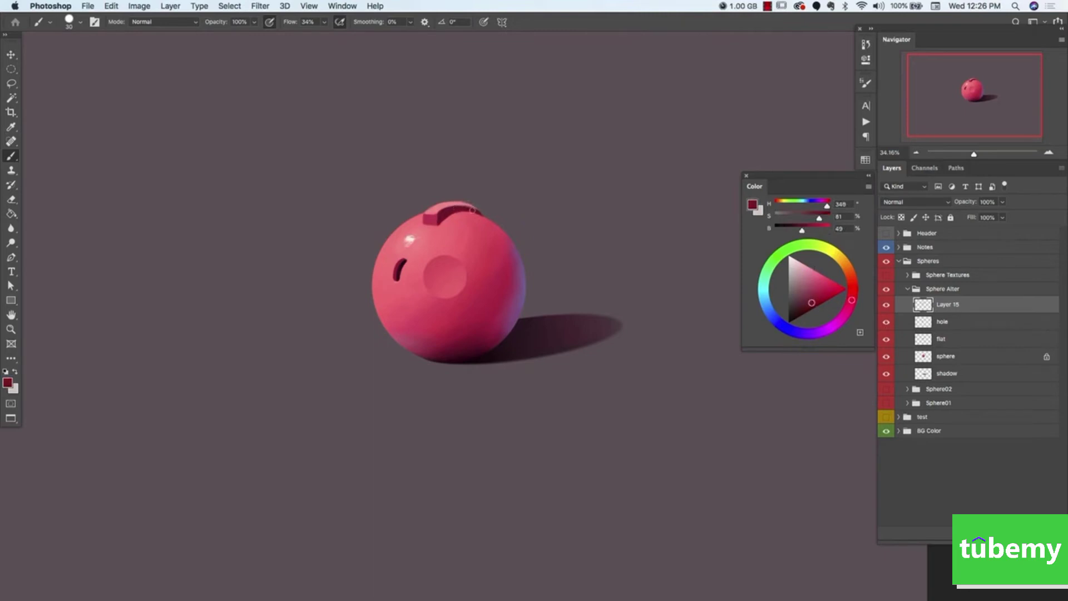
alt+click(434, 217)
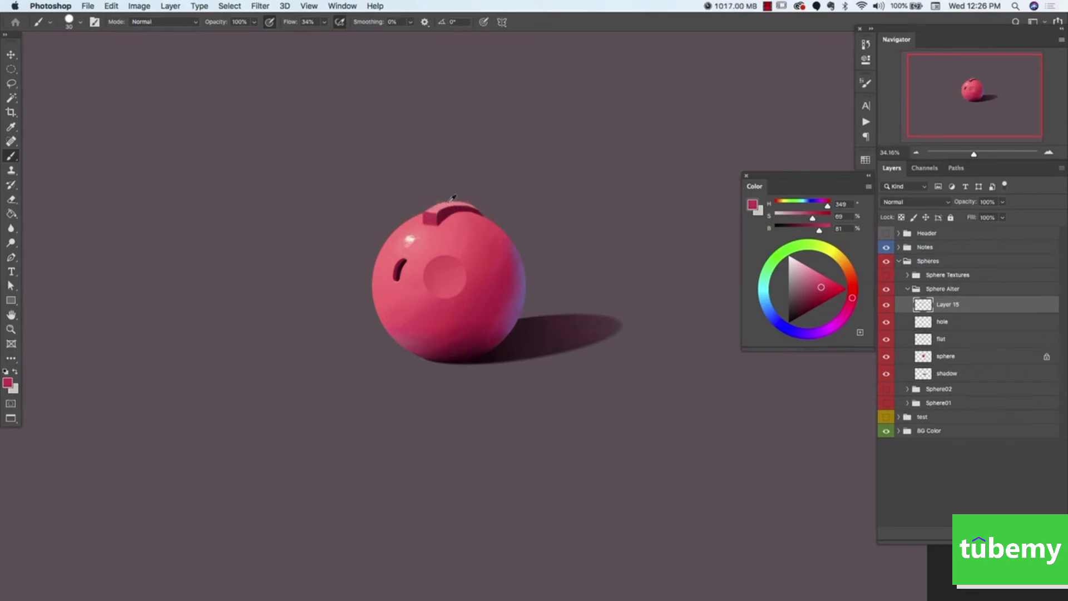
alt+click(454, 314)
Lock the ridge layer's transparent pixels and lighten the ridge's shadowed side with reds sampled from the sphere and the ridge.
click(902, 218)
click(886, 304)
click(885, 304)
alt+click(430, 326)
alt+click(430, 302)
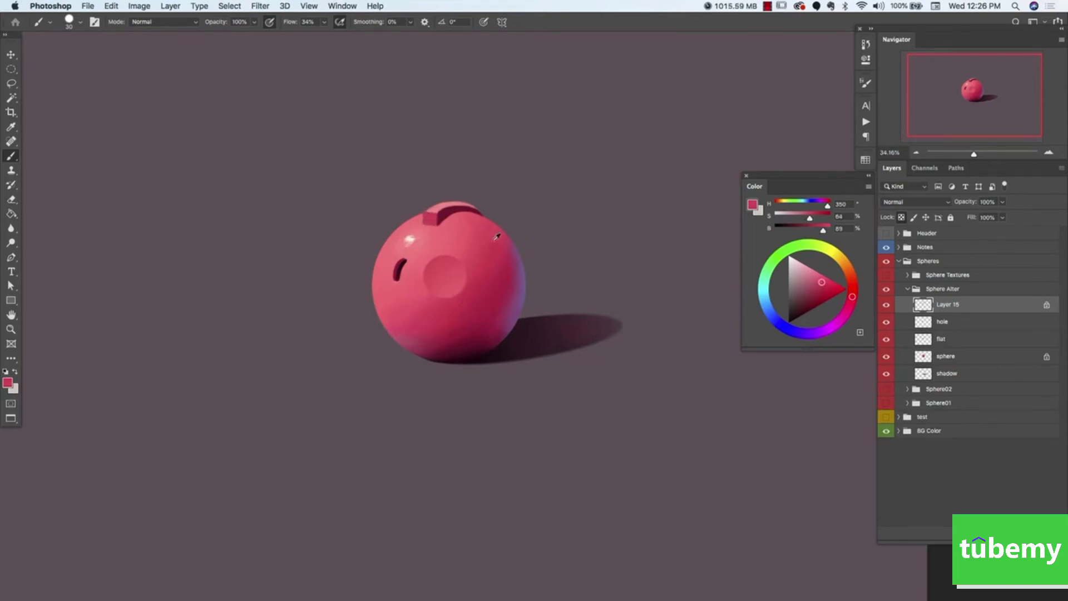
alt+drag(492, 274, 497, 306)
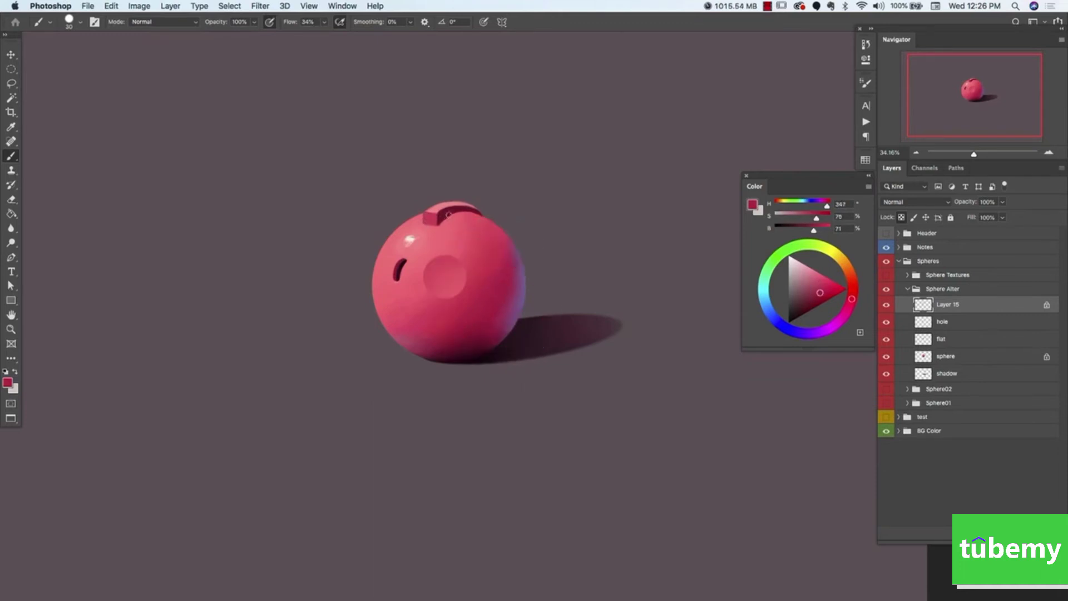
alt+click(447, 214)
alt+click(443, 212)
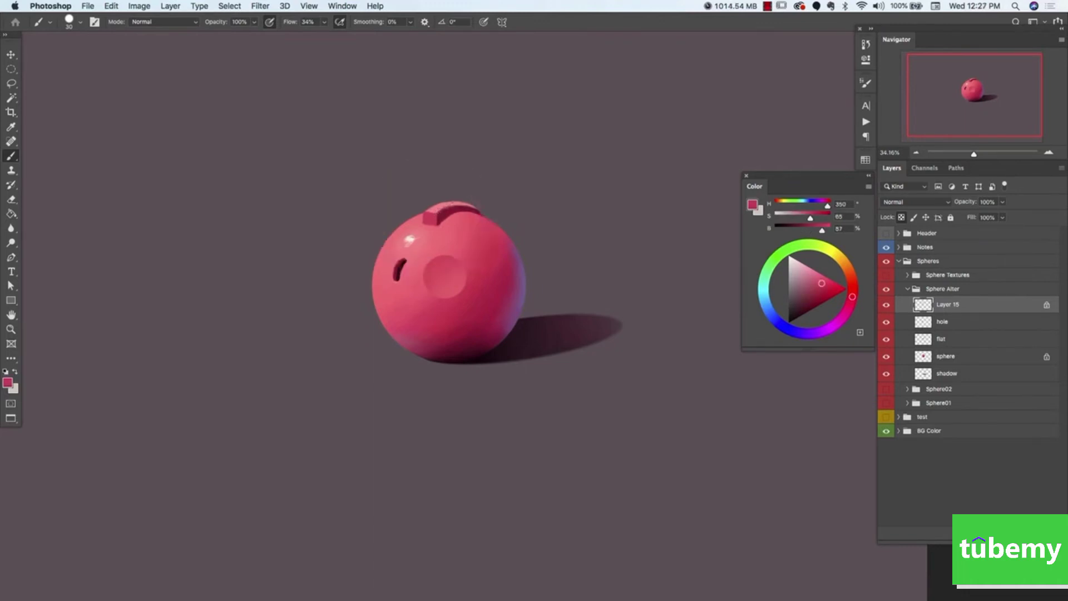
Blend the edge between the ridge's light top and its side face with pink and red tones sampled from the ridge.
alt+click(445, 203)
alt+click(440, 211)
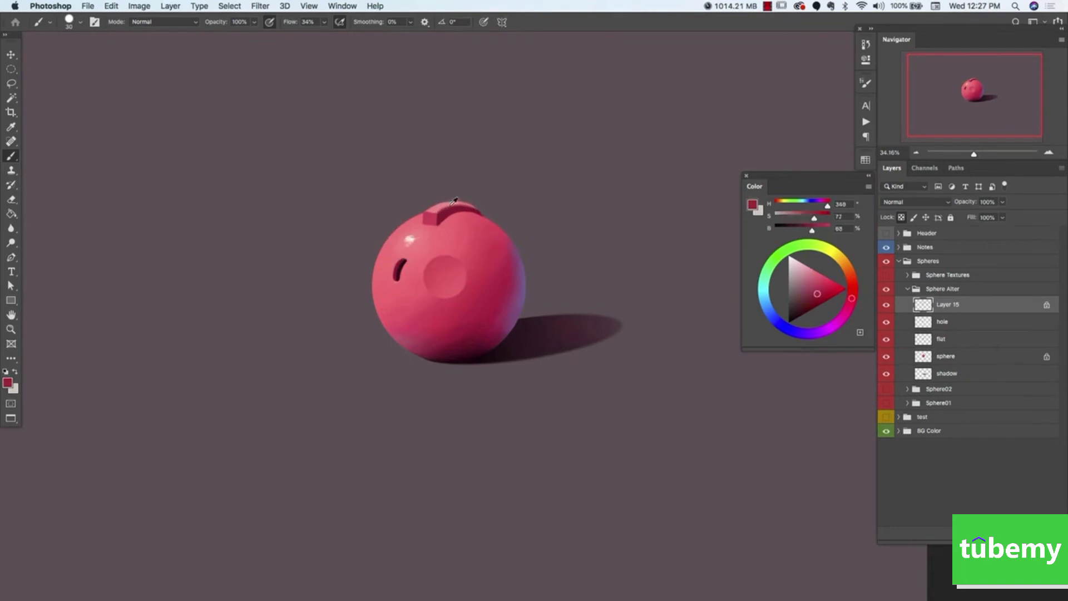
alt+click(449, 205)
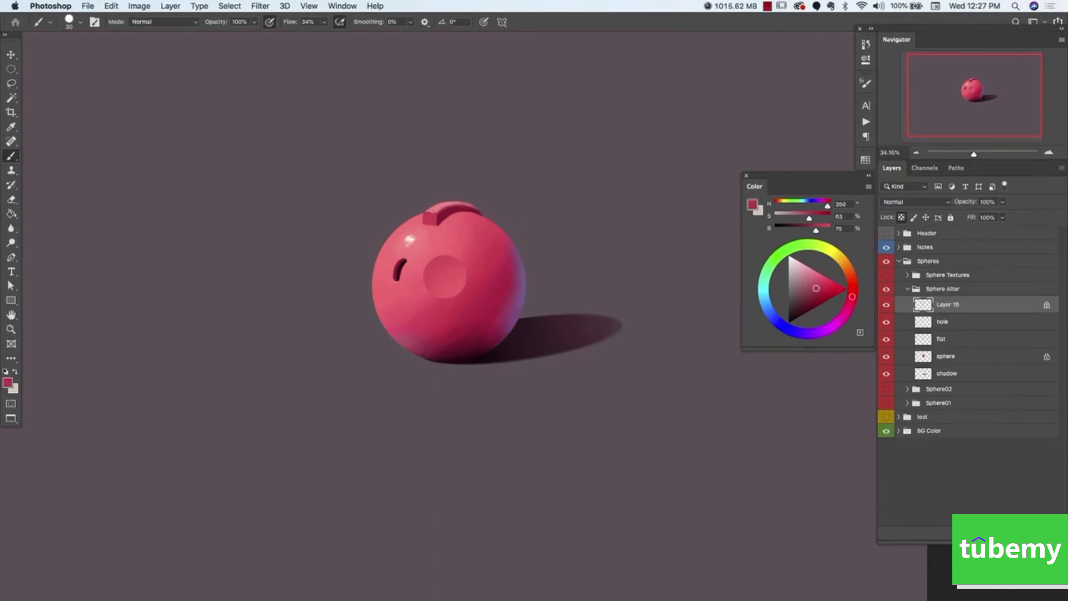
alt+click(442, 201)
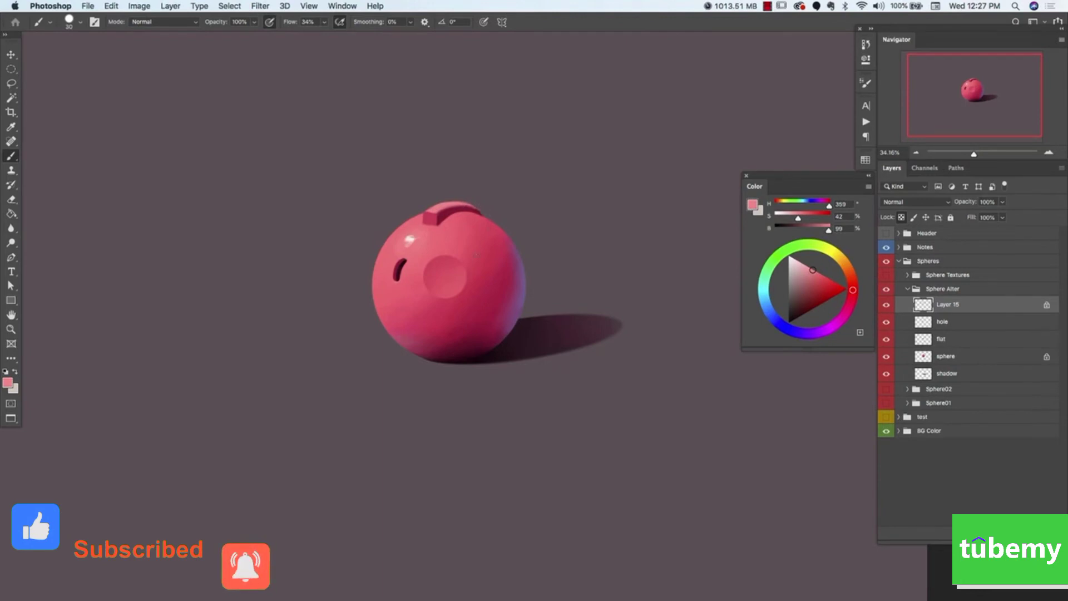
alt+click(442, 205)
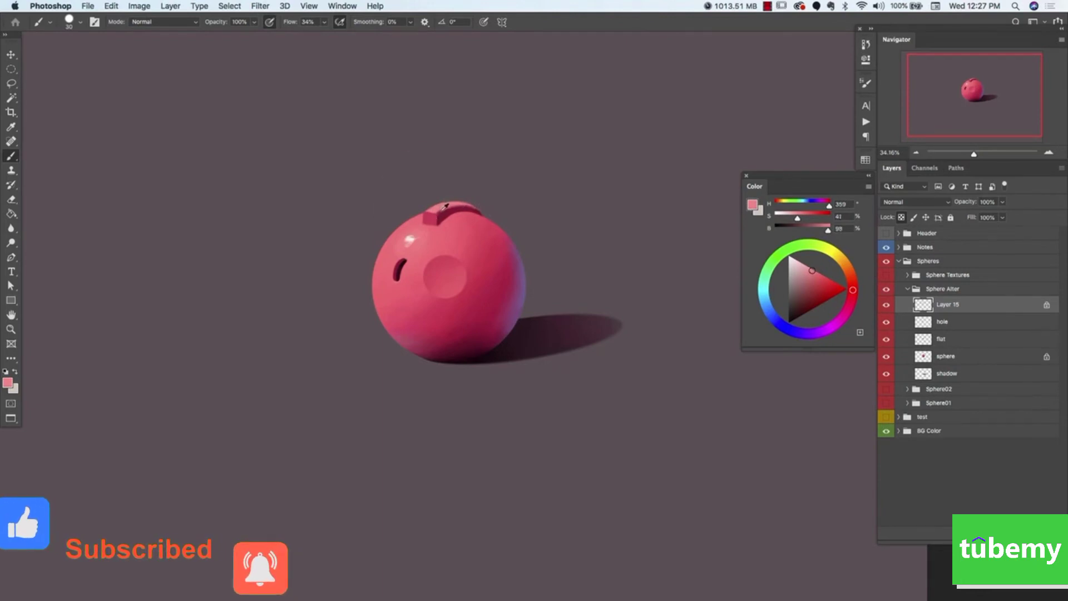
alt+click(437, 211)
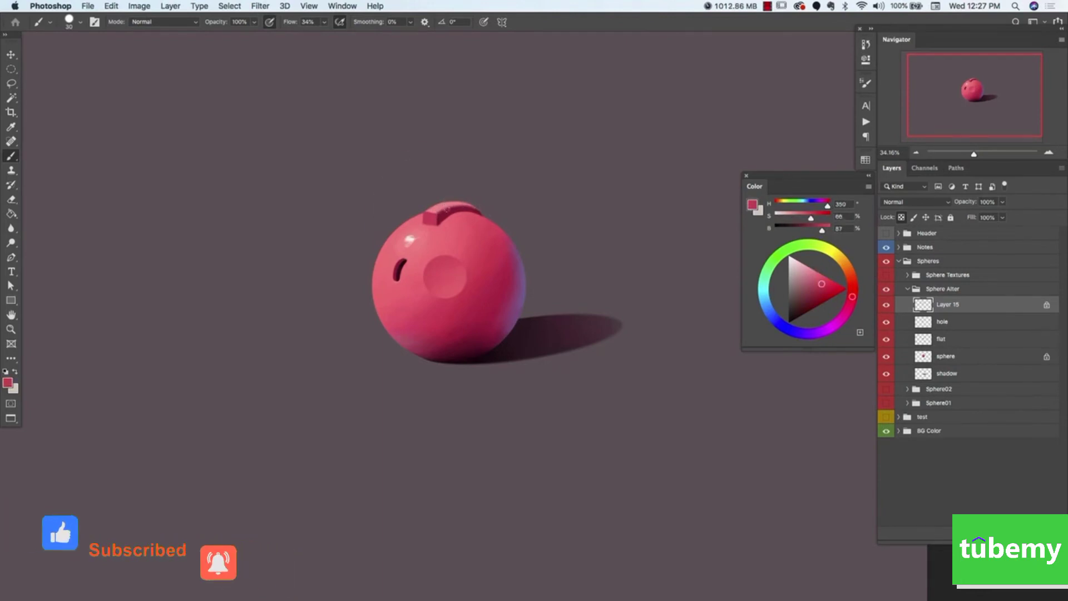
alt+click(470, 199)
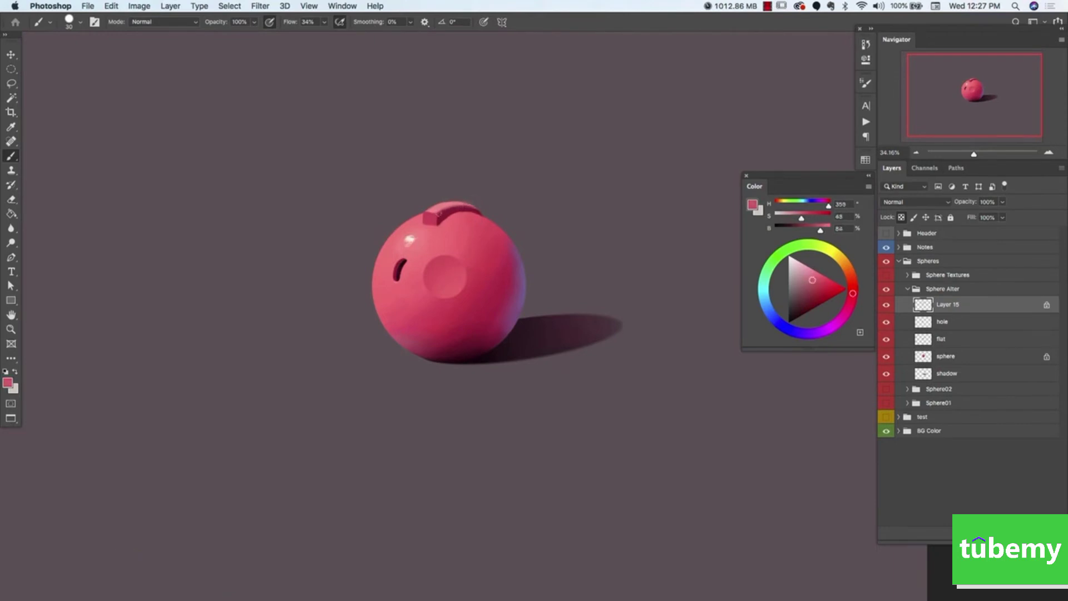
mouse_move(466, 206)
mouse_down()
mouse_move(437, 214)
mouse_move(459, 209)
mouse_up()
key(super+z)
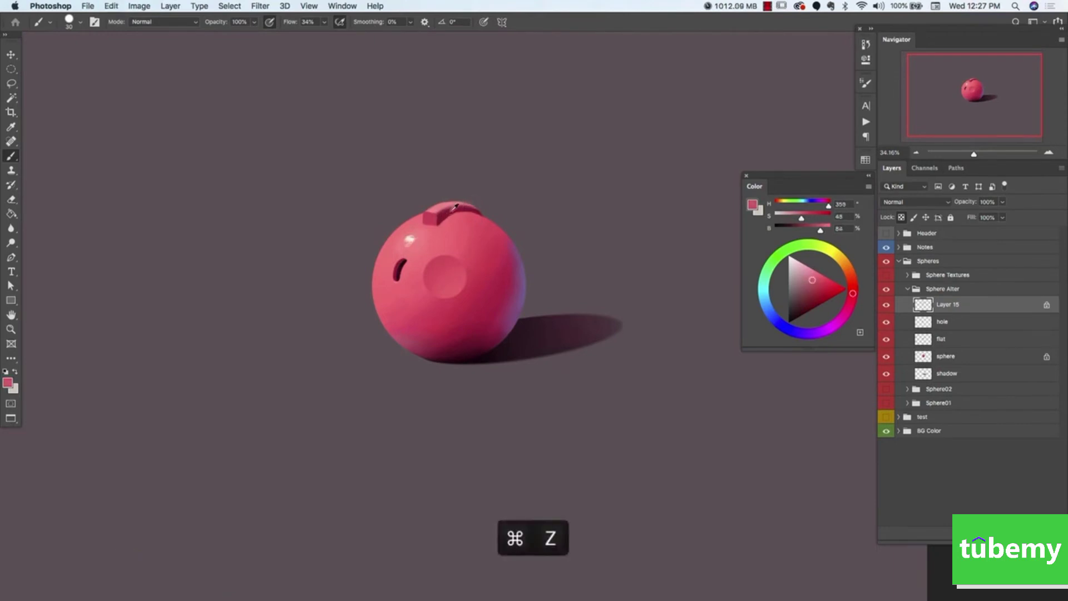
Refine the shading of the ridge's side and front corner with tones sampled from the ridge and the sphere.
alt+click(458, 207)
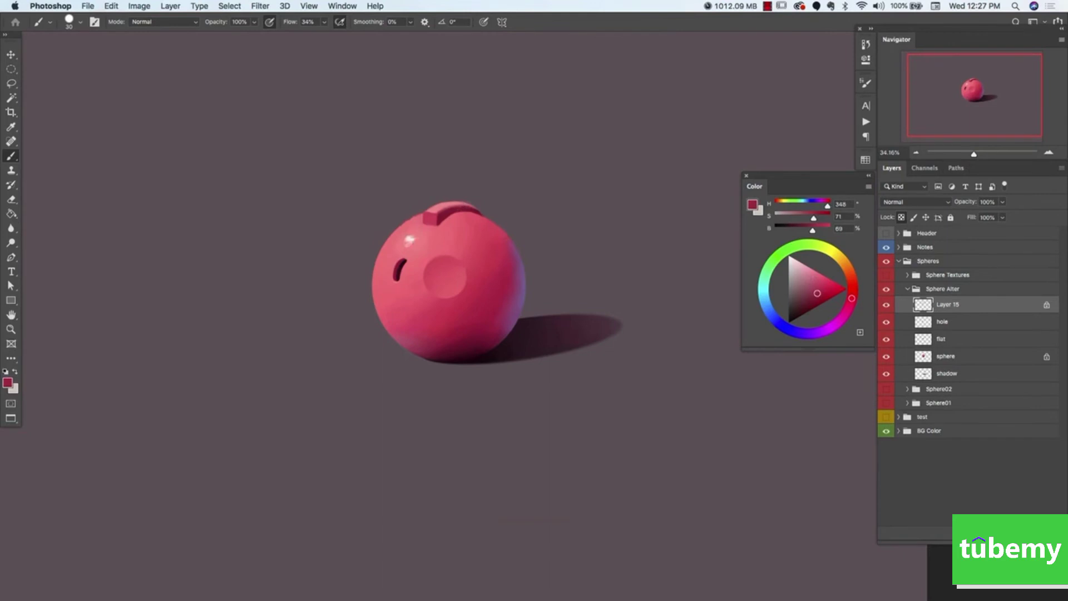
alt+click(434, 213)
alt+click(439, 208)
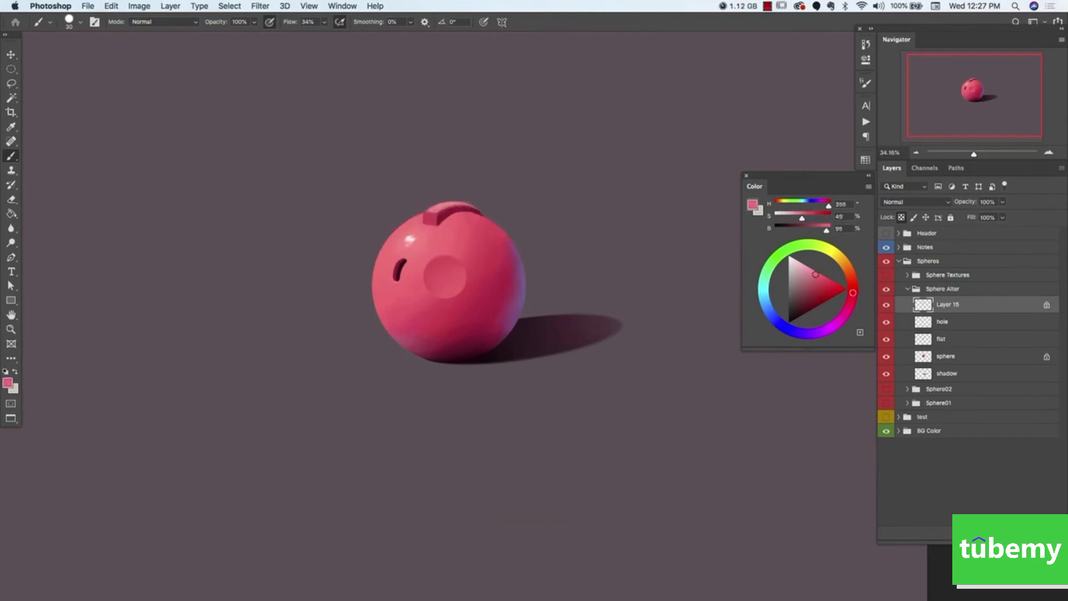
alt+click(438, 209)
alt+click(442, 223)
alt+click(490, 313)
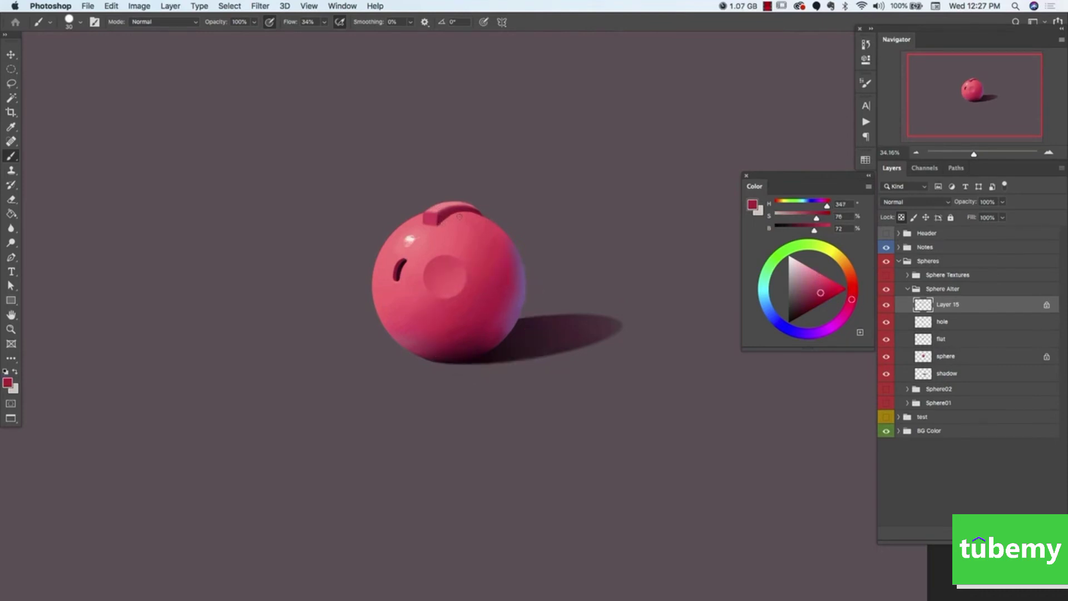
Unlock the transparent pixels of the ridge's layer and rename the layer "Extrude".
click(901, 218)
click(886, 306)
click(886, 305)
double_click(943, 305)
text(t)
text(xtrude)
key(Return)
Add a new layer directly above the hole layer and name it "shadow".
click(950, 321)
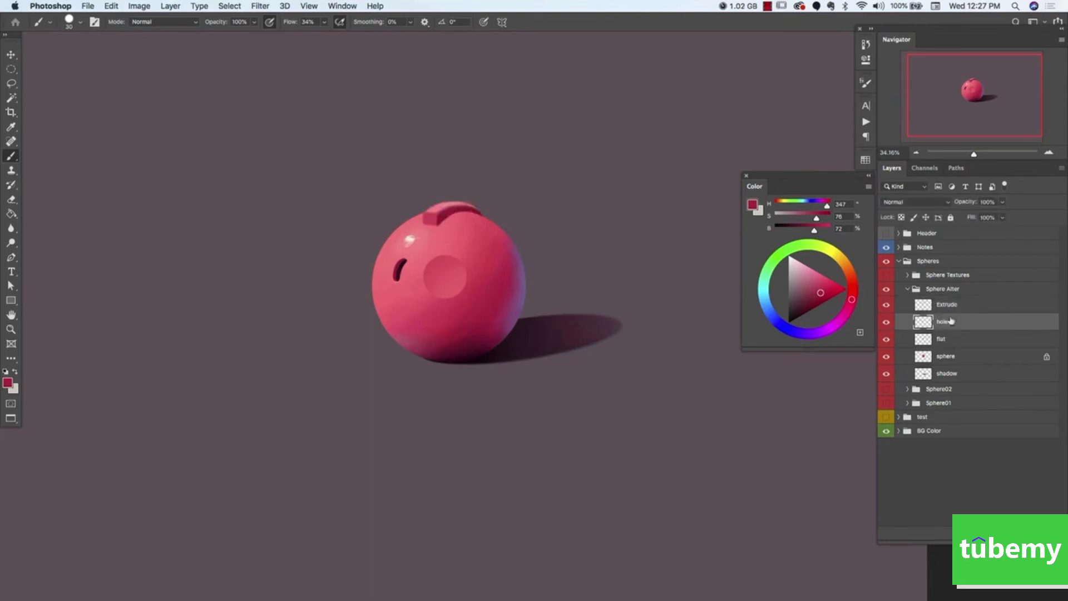
key(super+alt+shift+n)
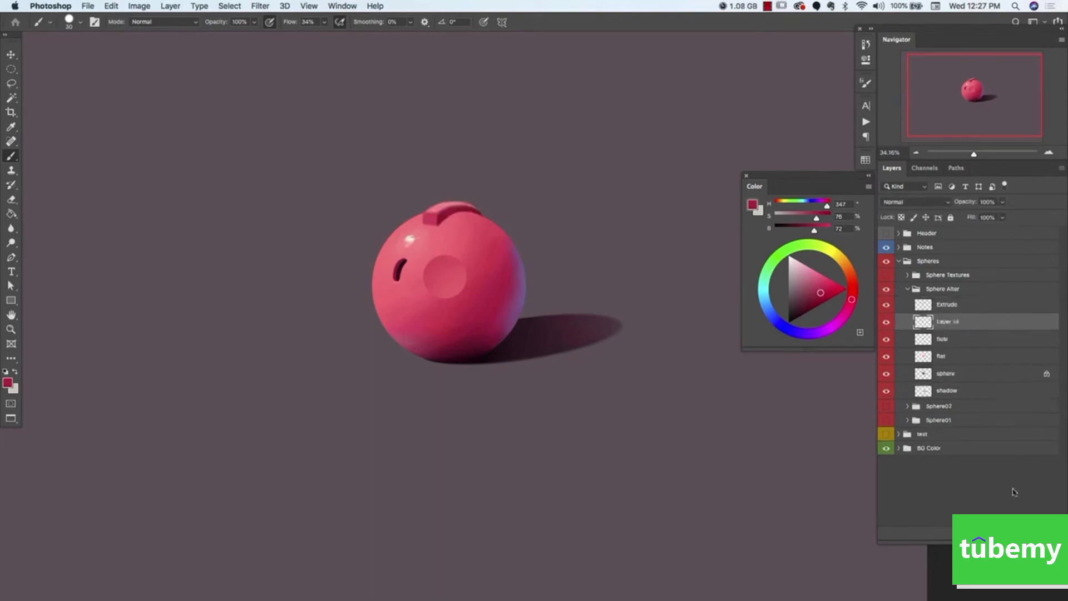
double_click(941, 322)
text(shadow)
key(Return)
Paint the ridge's cast shadow along its base and mask the new shadow layer to the sphere's outline.
drag(439, 223, 456, 217)
alt+click(441, 222)
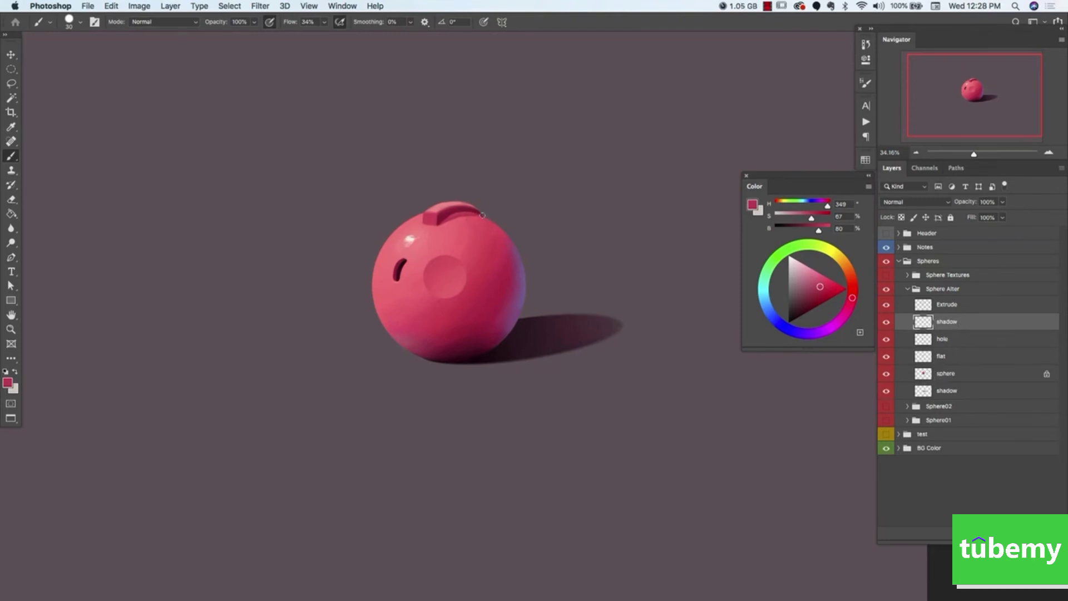
super+click(922, 374)
click(989, 534)
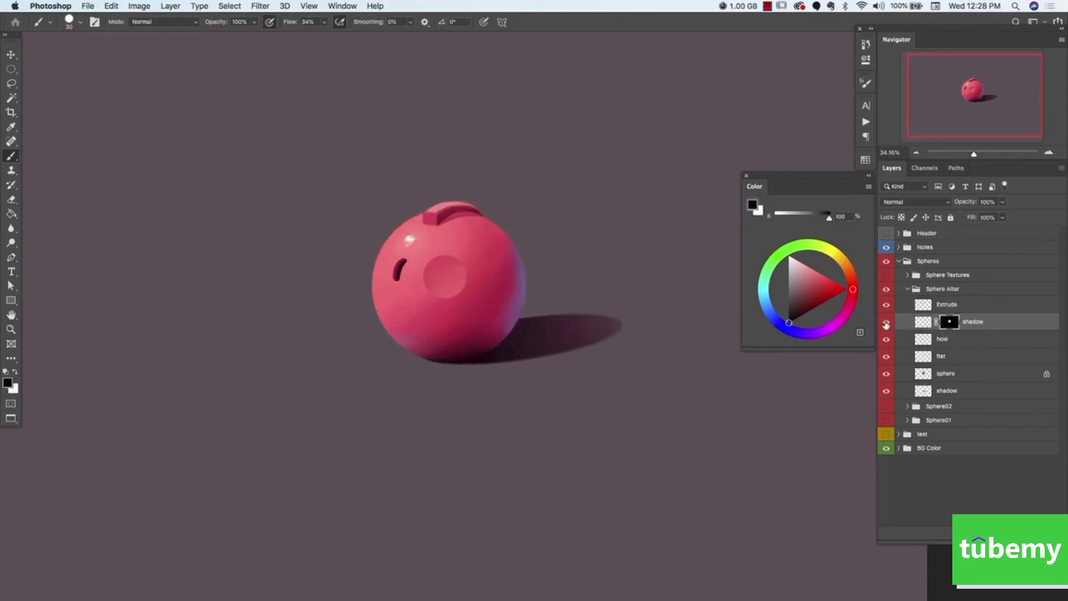
click(885, 322)
click(886, 322)
click(886, 322)
click(886, 322)
click(951, 305)
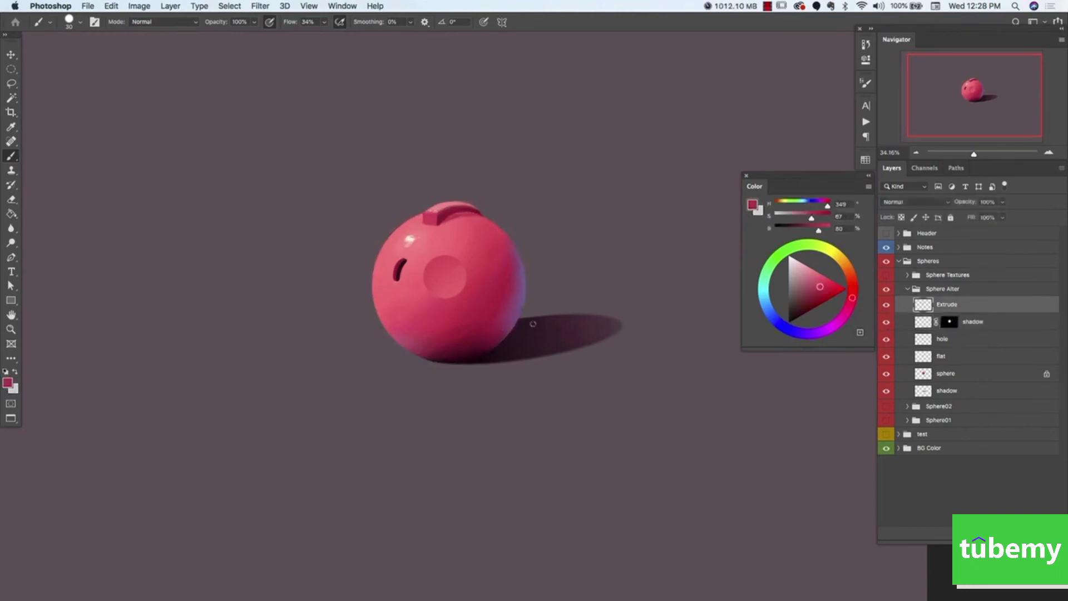
key(e)
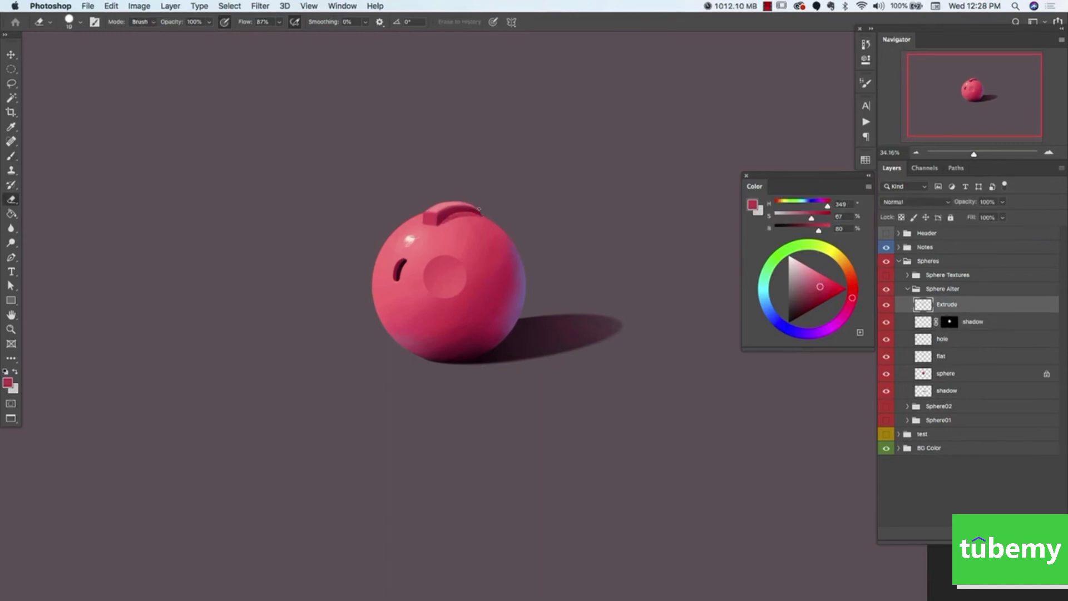
key(b)
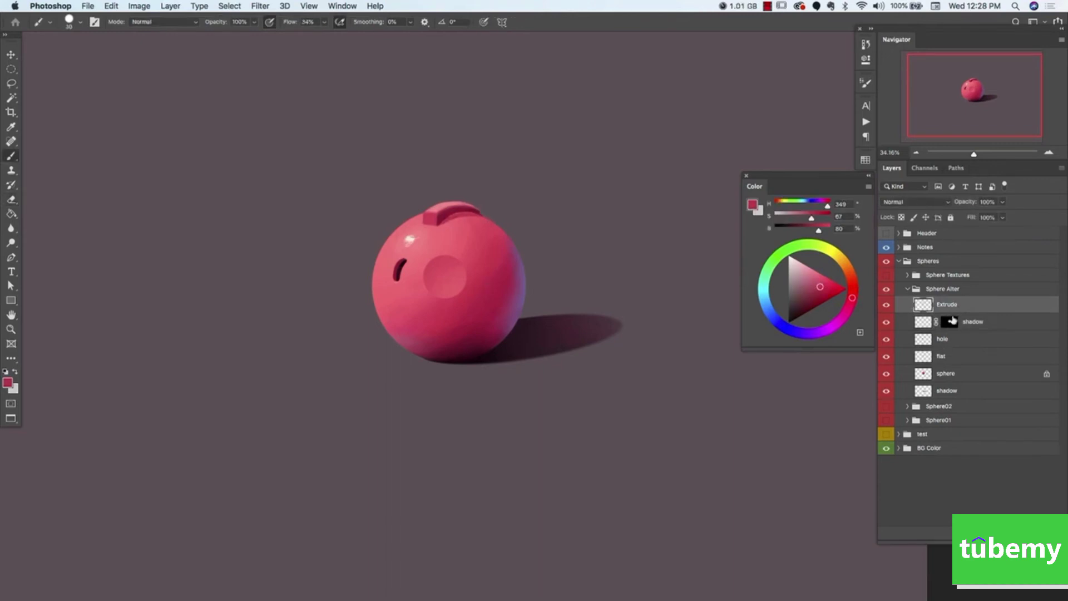
Build up and soften the ridge's cast shadow on the masked shadow layer with reds sampled around its base.
click(979, 327)
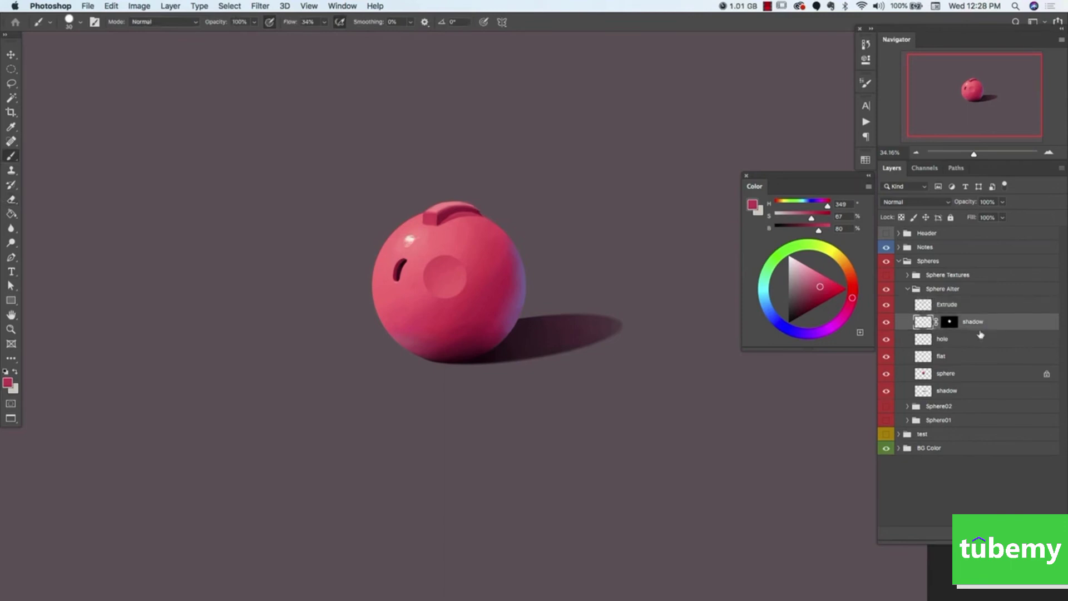
alt+click(453, 218)
alt+click(457, 215)
drag(440, 225, 474, 217)
key(bracketleft)
key(bracketleft)
alt+click(465, 219)
alt+click(466, 217)
alt+click(449, 218)
drag(443, 221, 467, 217)
Deepen the shadow near the ridge's front end with a darker red, 75% saturation and 67% brightness.
alt+click(445, 215)
drag(820, 290, 817, 294)
mouse_move(445, 212)
mouse_down()
mouse_move(439, 220)
mouse_move(481, 210)
mouse_move(448, 213)
mouse_up()
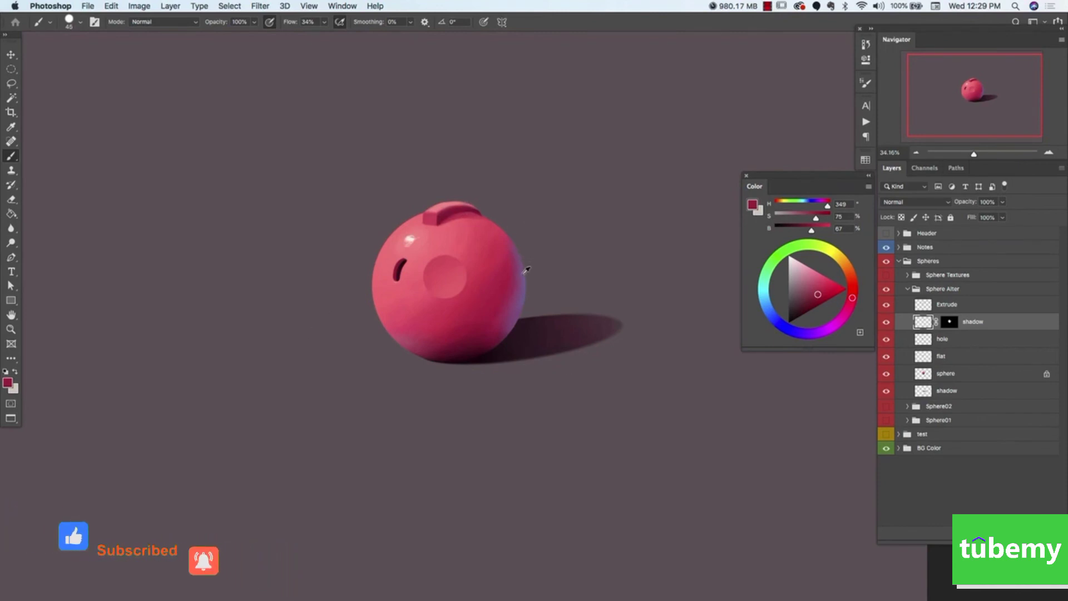
Lock the Extrude layer's transparent pixels and tint the ridge's rear end with a light purple based on the sphere's rim light.
click(944, 305)
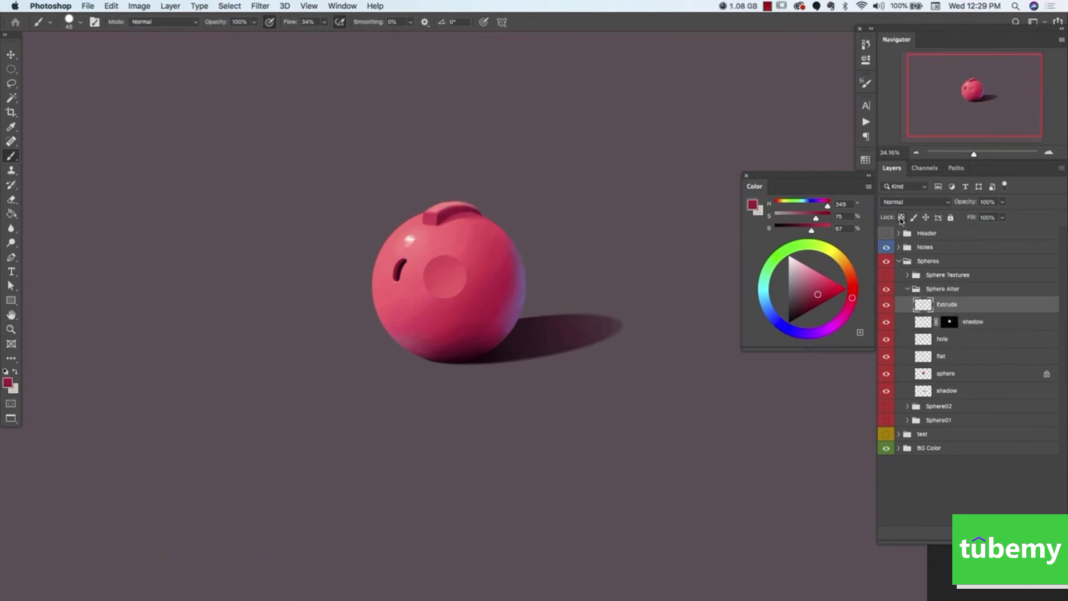
click(901, 218)
alt+click(525, 285)
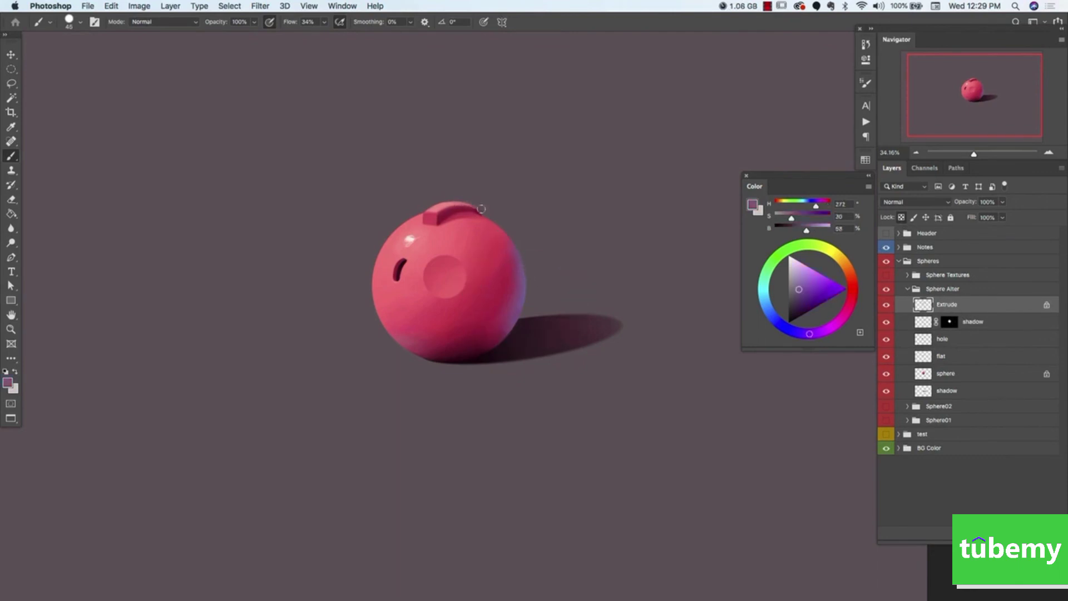
click(803, 276)
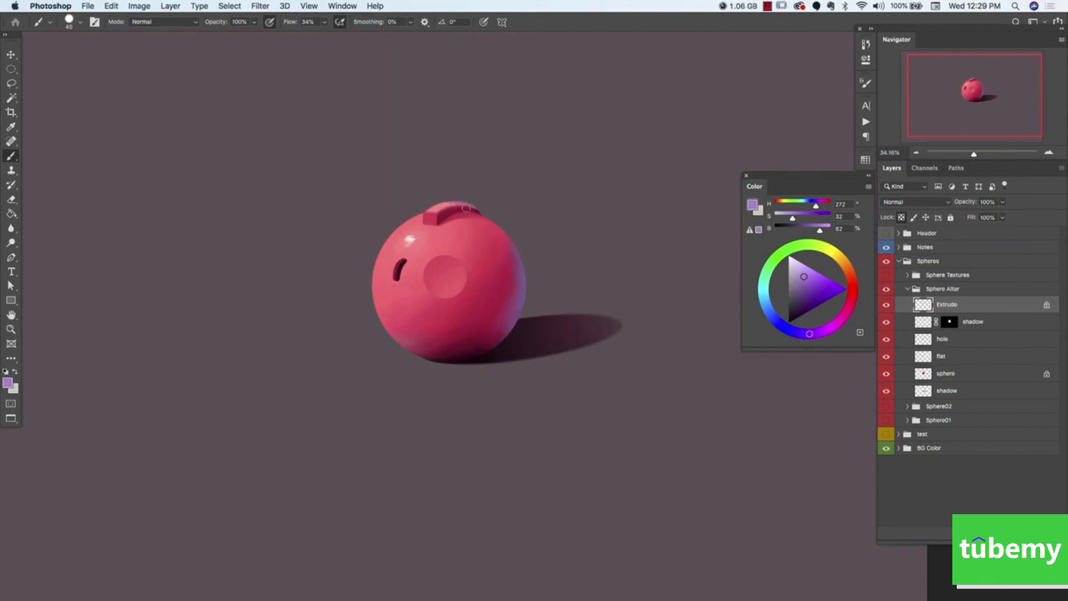
drag(472, 210, 483, 215)
Blend the ridge's top surface with light pinks sampled from its upper edge.
alt+click(453, 200)
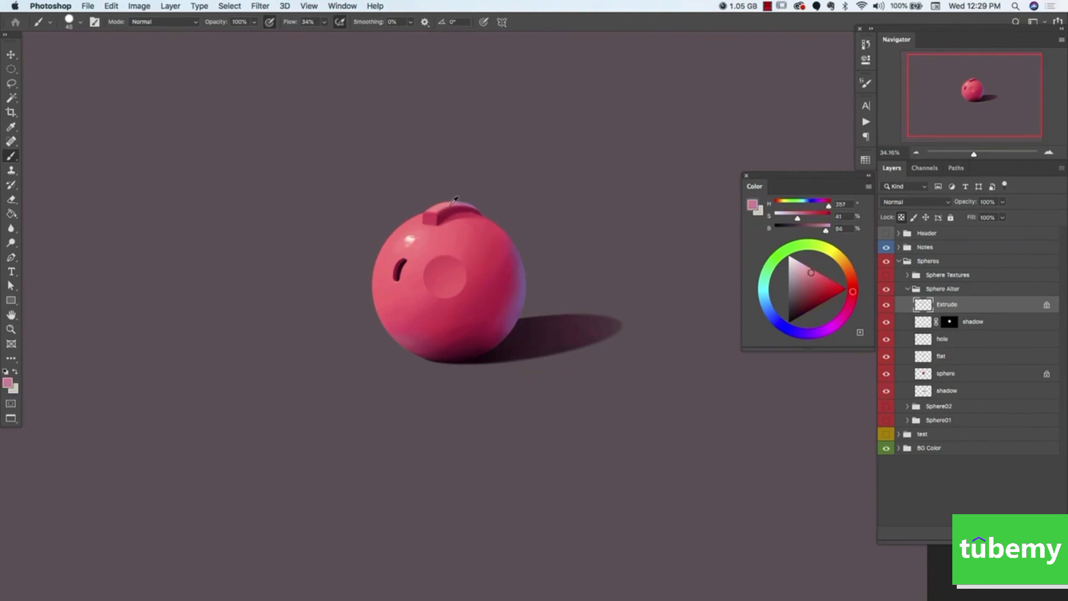
alt+click(451, 204)
drag(442, 205, 465, 204)
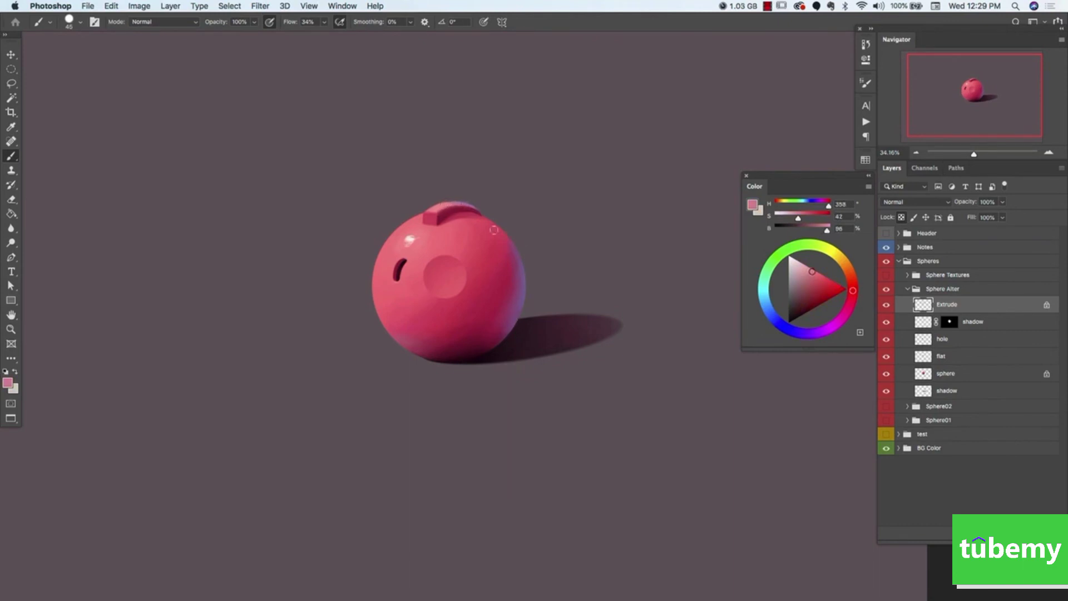